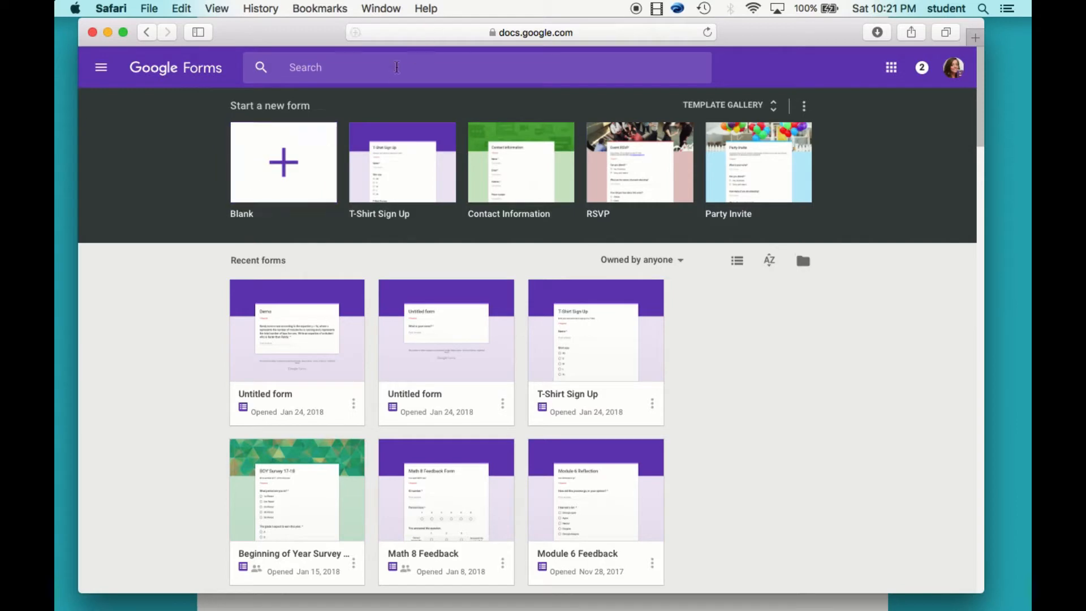
Create a new blank form and title it "Lesson 3-12 Gate Check".
{"action": "left_click", "coordinate": [284, 186]}
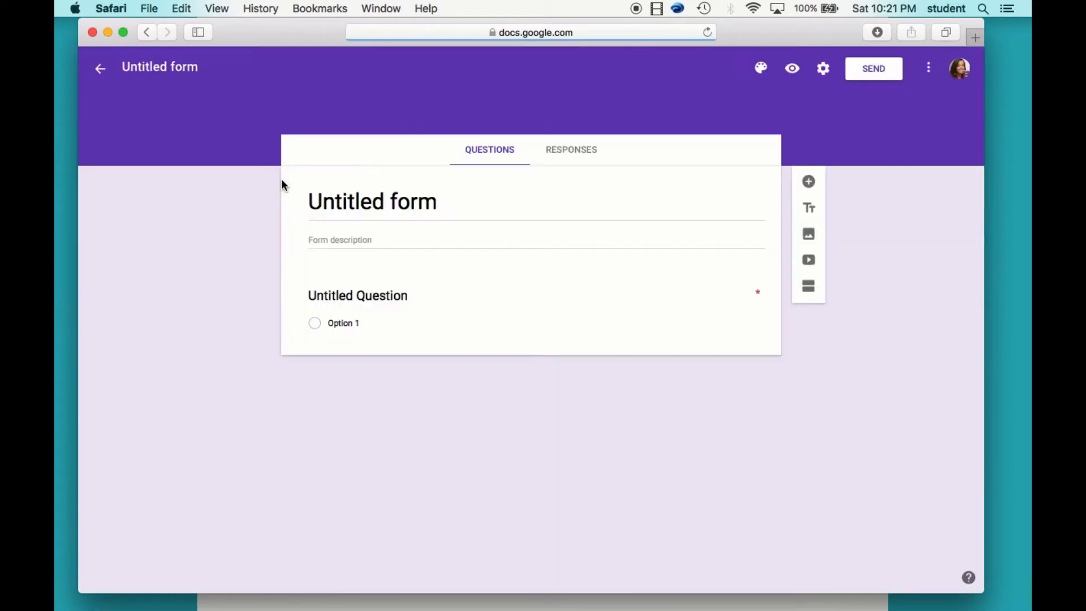
{"action": "left_click", "coordinate": [336, 208]}
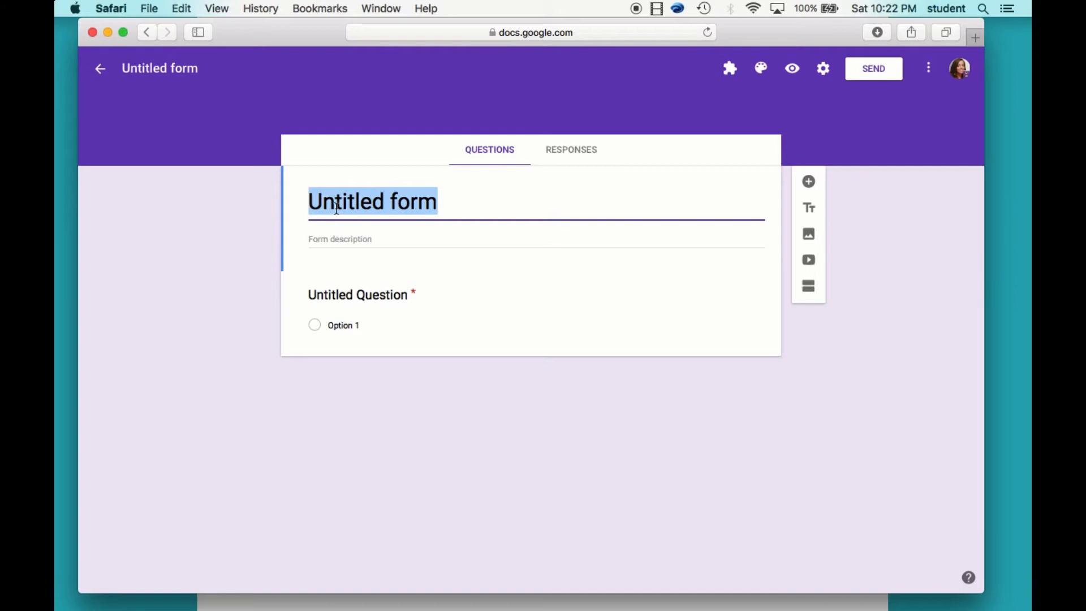
{"action": "type", "text": "Les"}
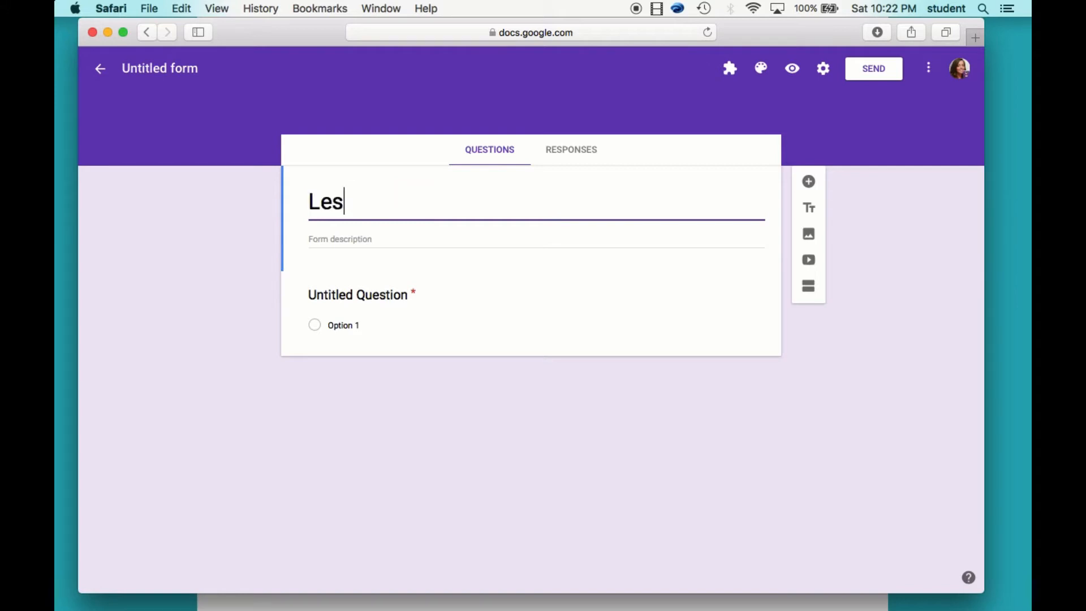
{"action": "type", "text": "son 3-12 Gate Check"}
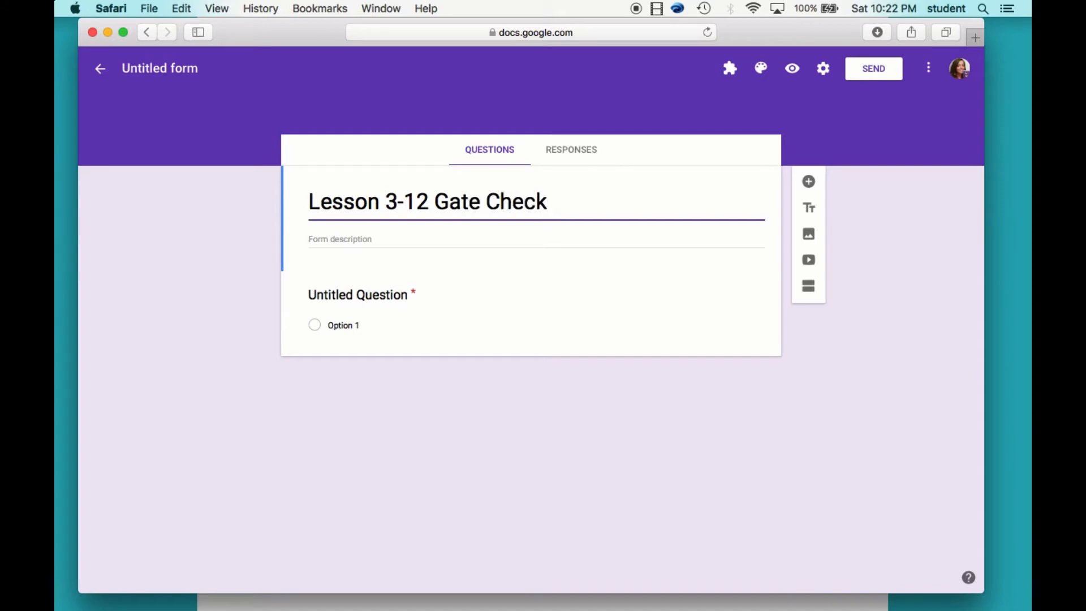
Enter the form description "ASWBAT do this thing that is our objective.".
{"action": "left_click", "coordinate": [322, 243]}
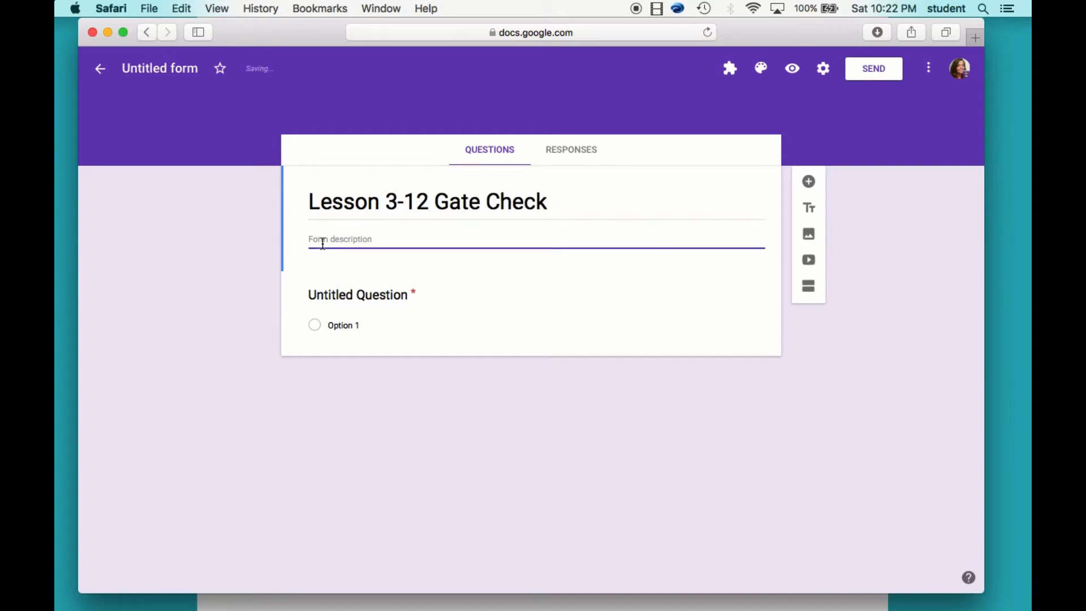
{"action": "type", "text": "ASWBAT do "}
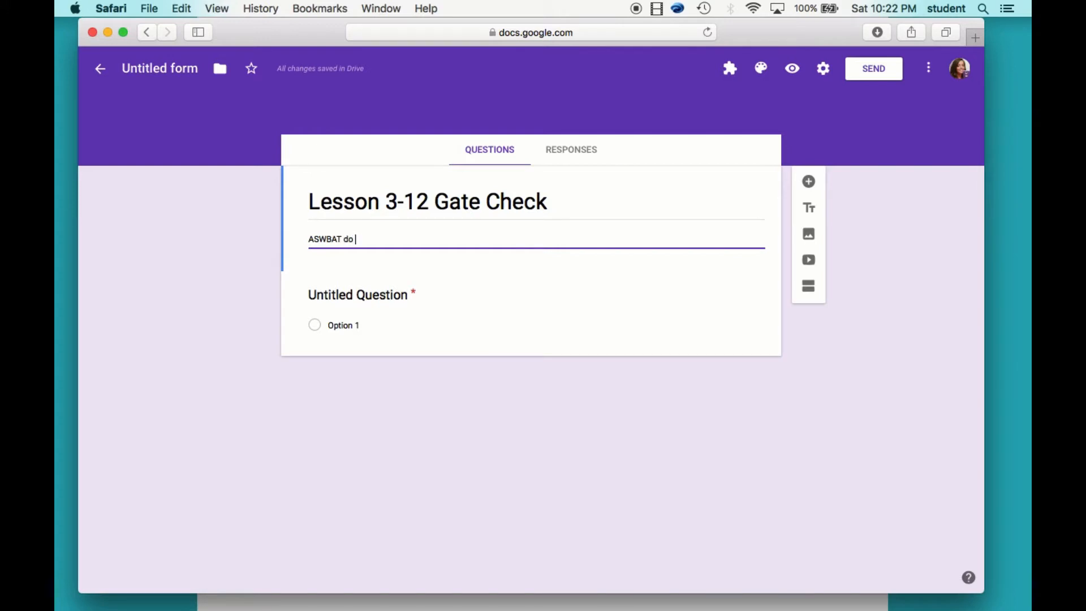
{"action": "type", "text": "this thing that is our objective"}
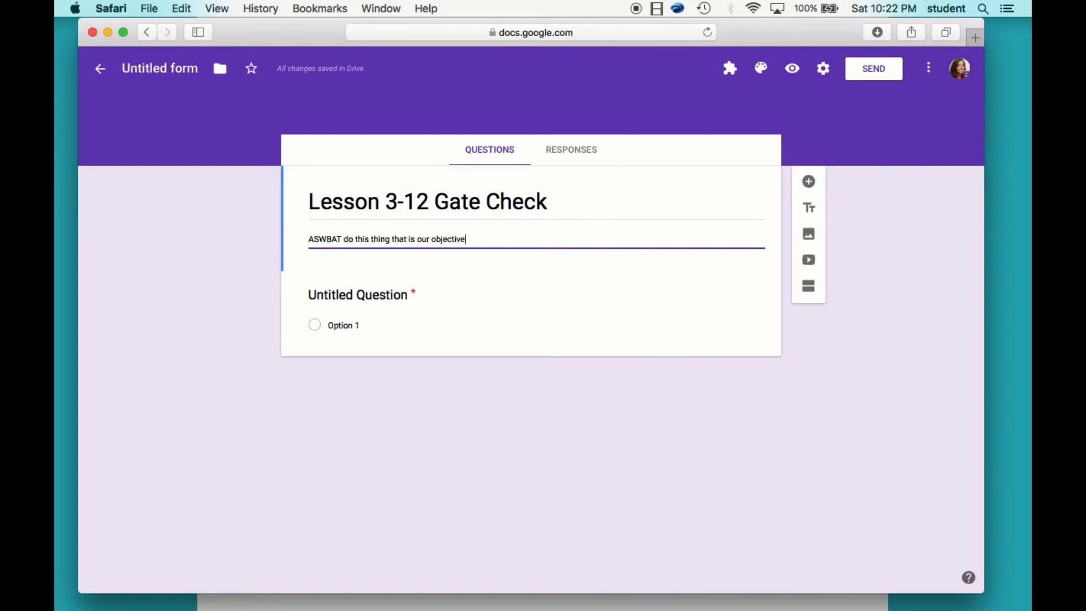
{"action": "type", "text": "."}
Word the first question "What is your first name?" and add a second short-answer question, "What is your last name?".
{"action": "left_click", "coordinate": [327, 296]}
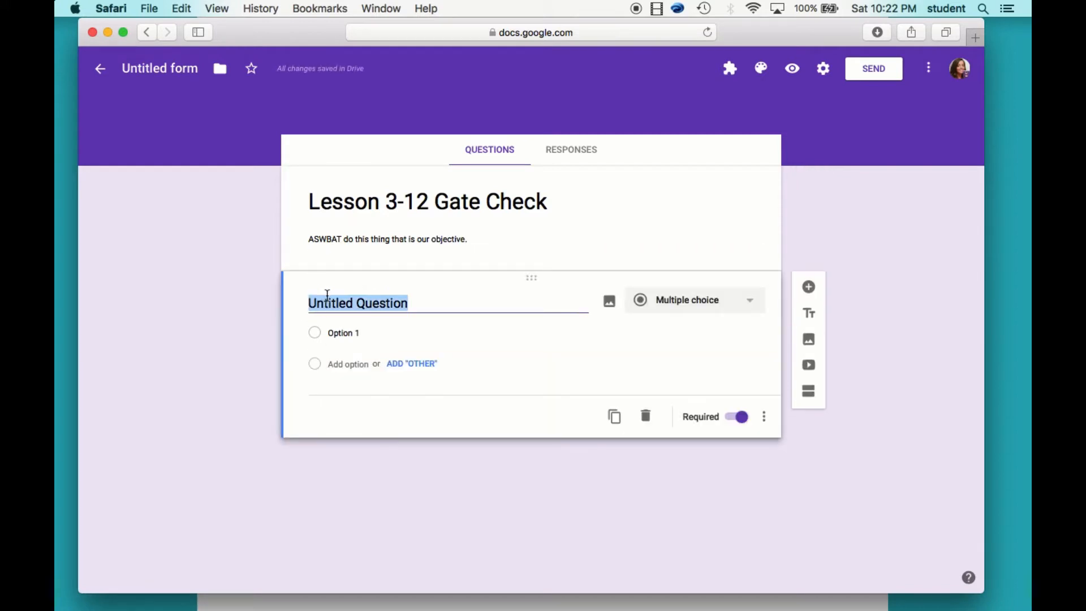
{"action": "type", "text": "What "}
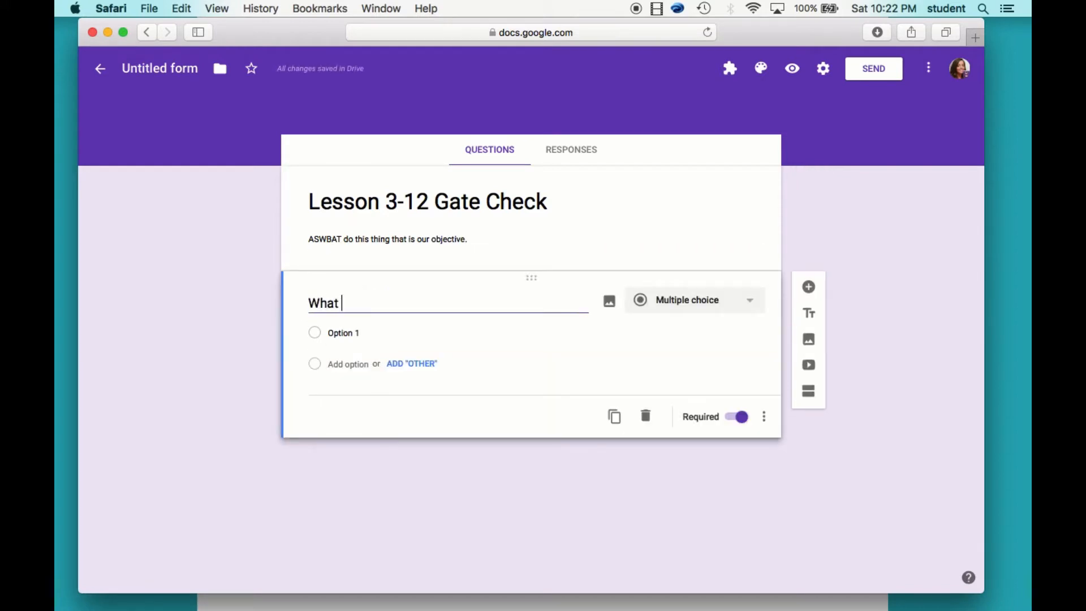
{"action": "type", "text": "is your first name?"}
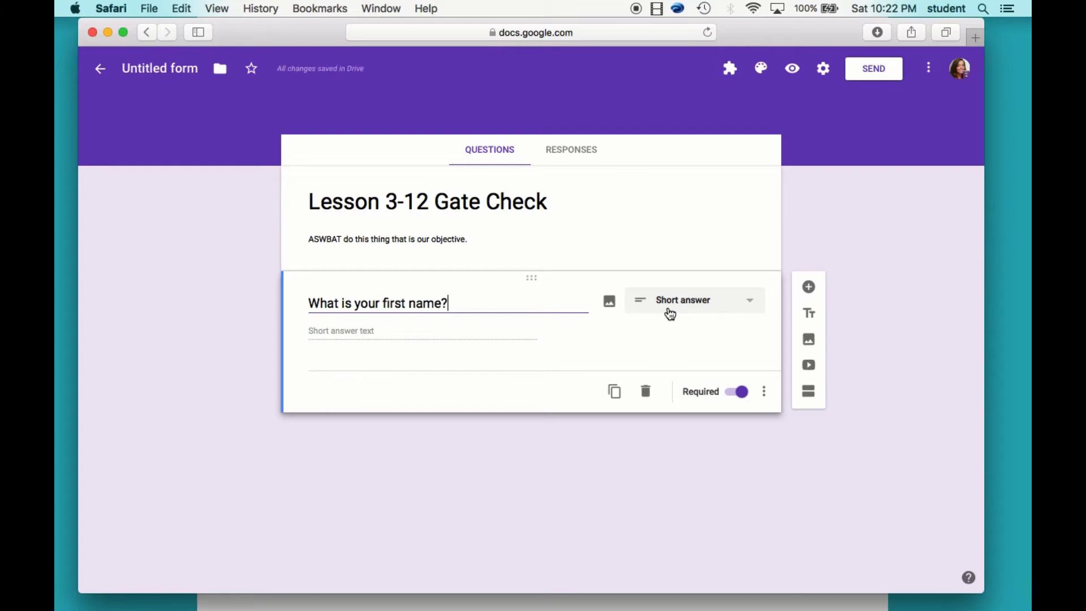
{"action": "left_click", "coordinate": [809, 287]}
{"action": "type", "text": "What is y"}
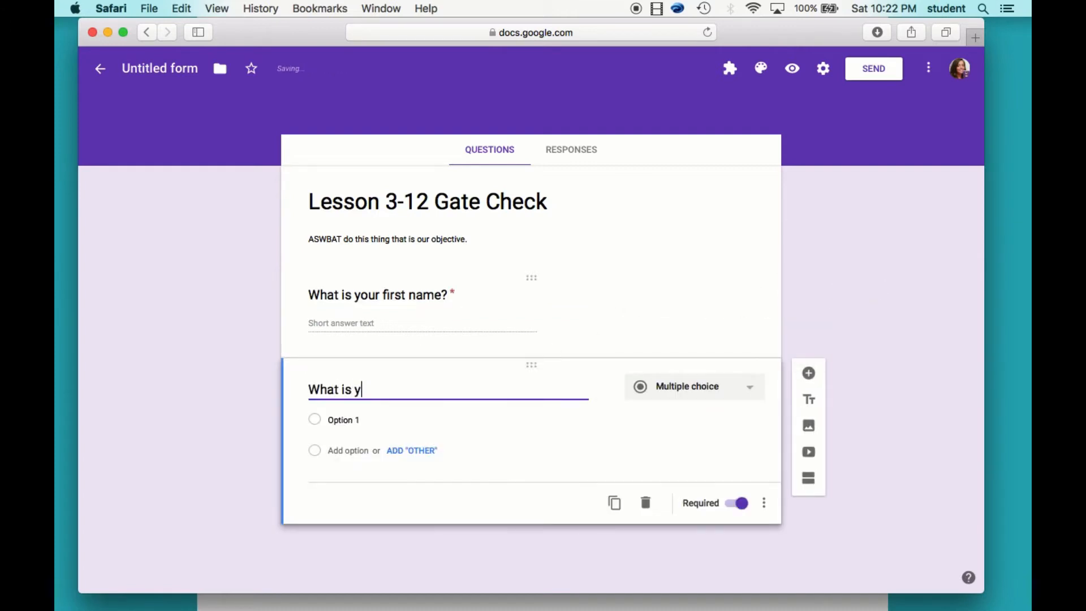
{"action": "type", "text": "our last name?"}
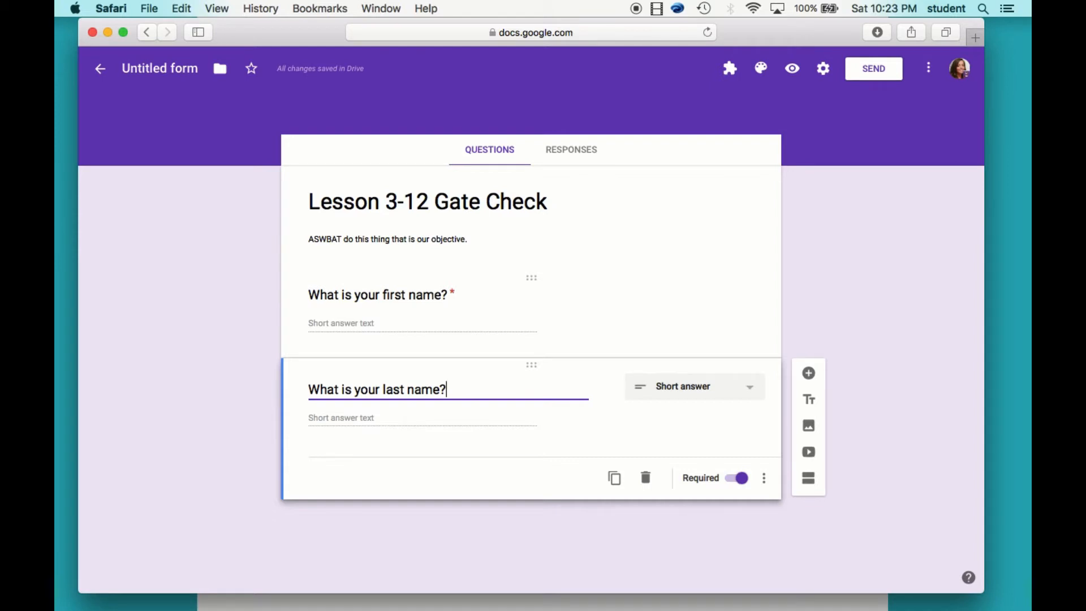
Add a multiple-choice question, "What period are you in?", below the last name question.
{"action": "left_click", "coordinate": [809, 378]}
{"action": "type", "text": "What per"}
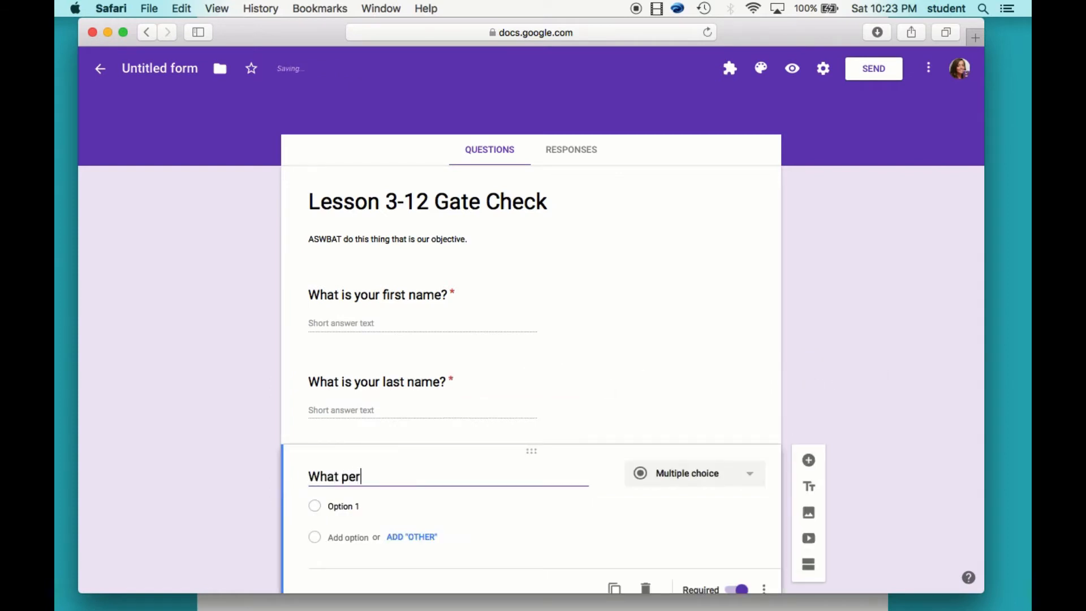
{"action": "type", "text": "iod are you in?"}
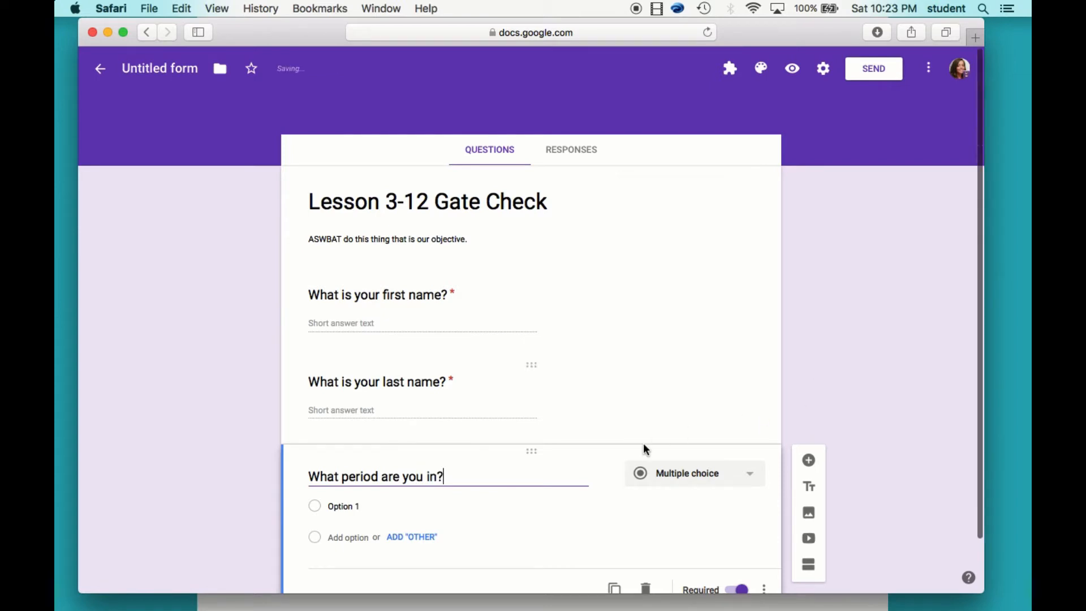
Fill in the class period question's answer options as 1, 2, 4, 5 and 6.
{"action": "scroll", "coordinate": [645, 448], "scroll_direction": "down", "scroll_amount": 2}
{"action": "left_click", "coordinate": [407, 450]}
{"action": "type", "text": "1"}
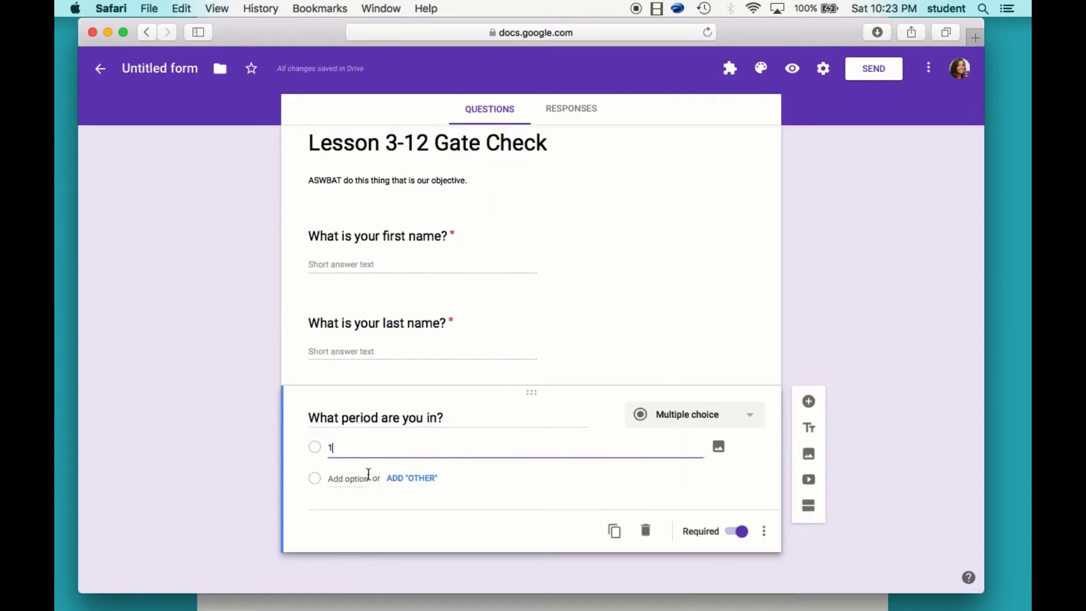
{"action": "left_click", "coordinate": [357, 478]}
{"action": "type", "text": "2"}
{"action": "left_click", "coordinate": [344, 509]}
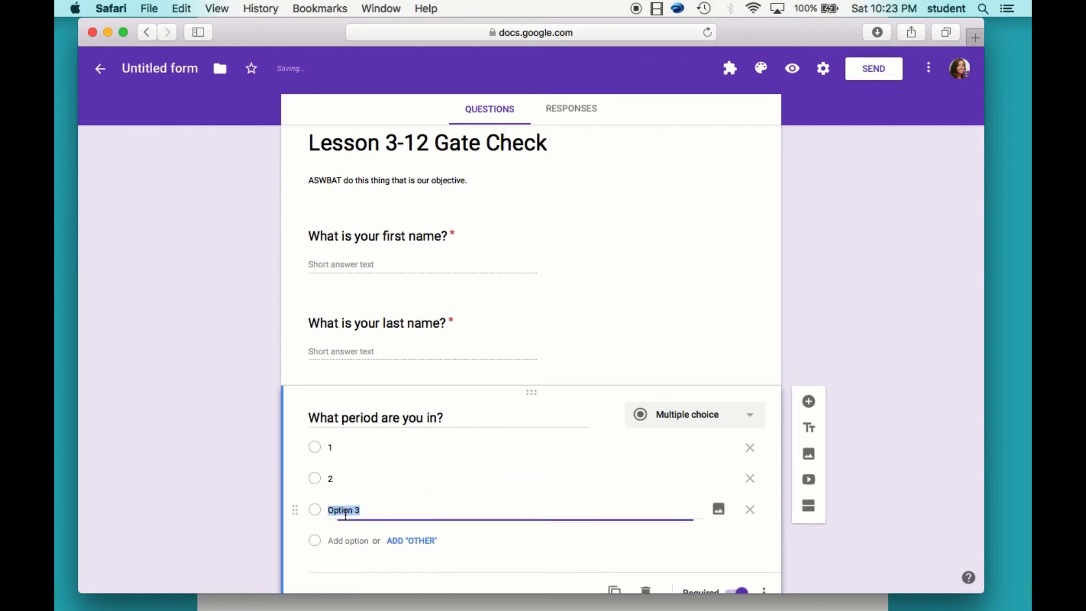
{"action": "type", "text": "4"}
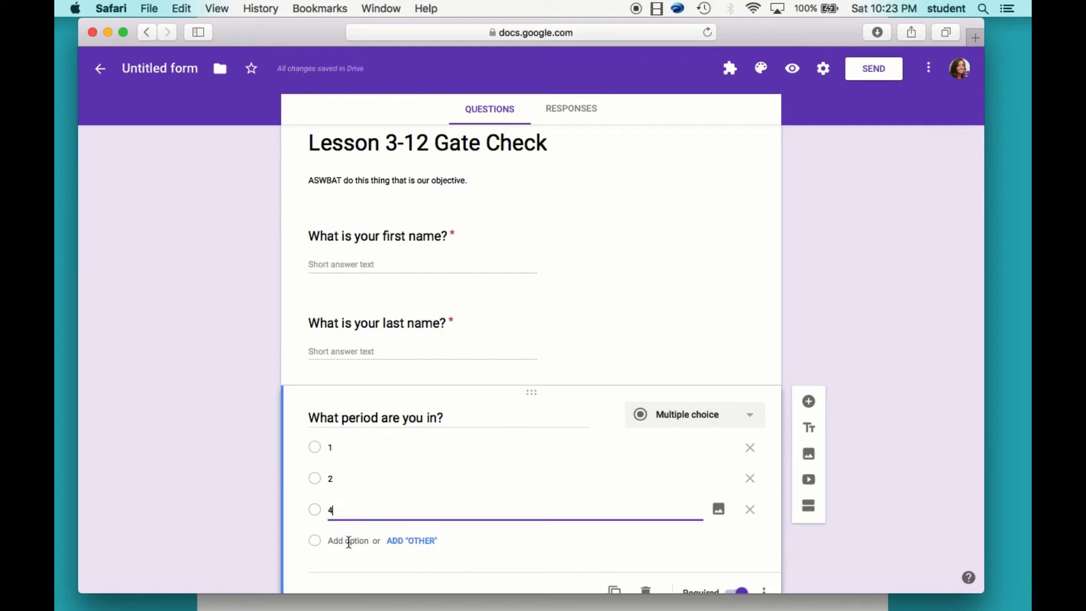
{"action": "left_click", "coordinate": [351, 541]}
{"action": "type", "text": "5"}
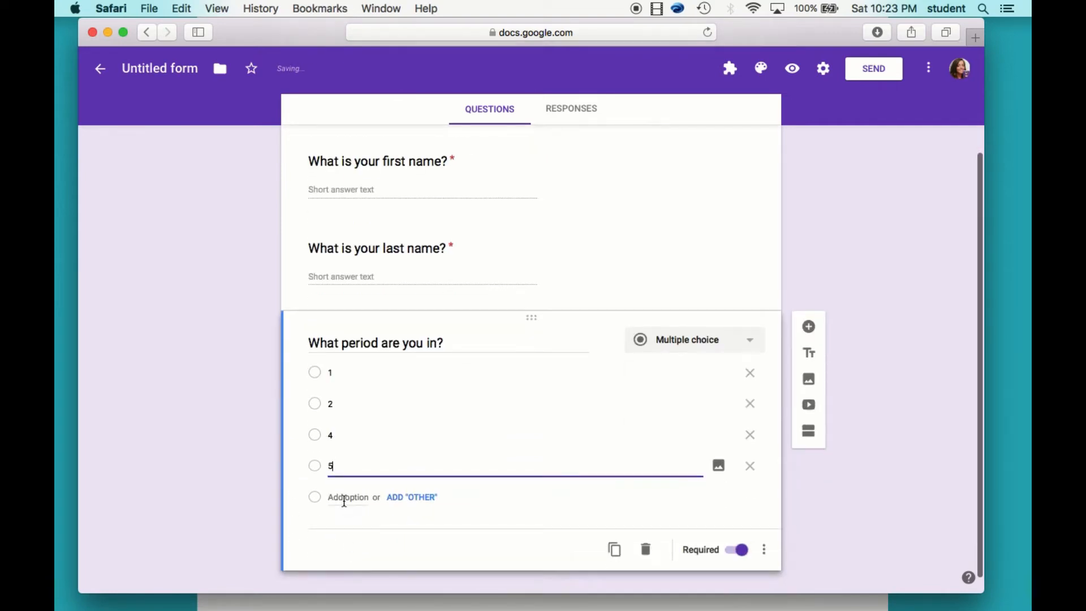
{"action": "left_click", "coordinate": [344, 498]}
{"action": "type", "text": "6"}
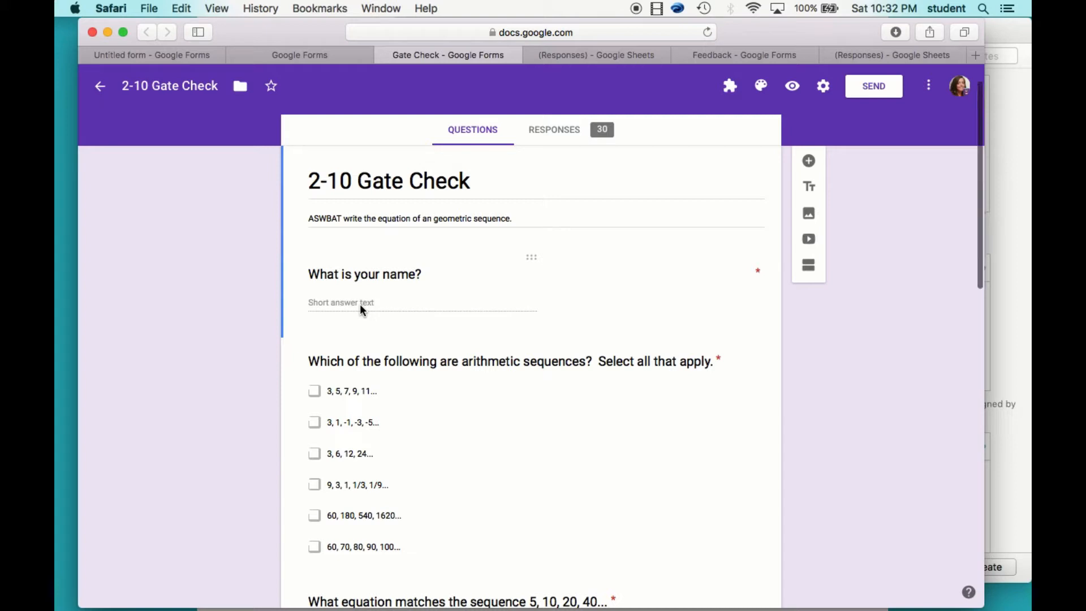
Review all the questions in the existing 2-10 Gate Check form, from the name field to the final equation question.
{"action": "scroll", "coordinate": [360, 306], "scroll_direction": "down", "scroll_amount": 1}
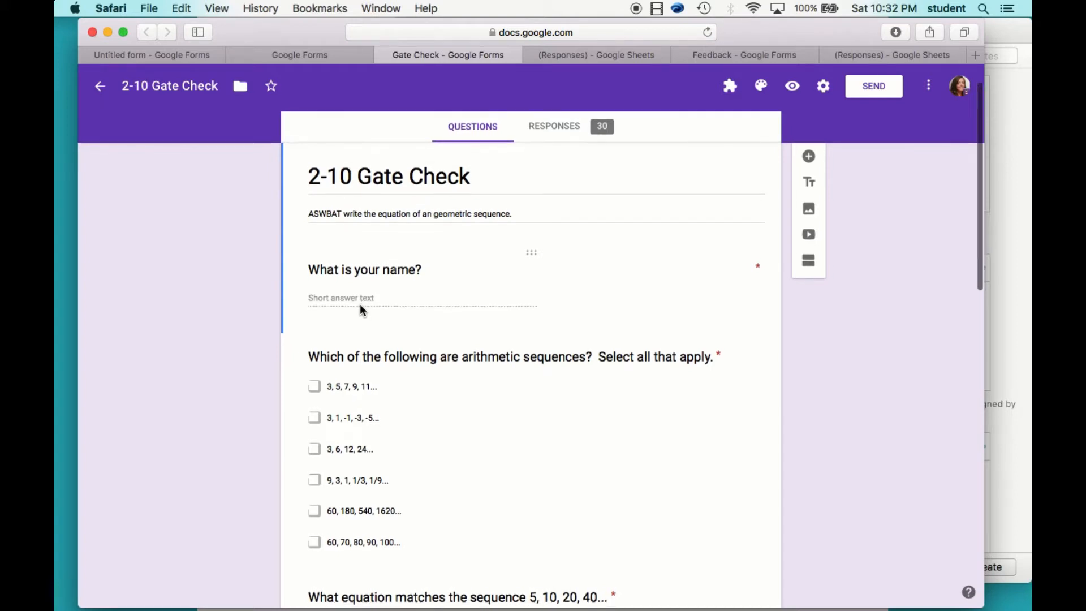
{"action": "scroll", "coordinate": [361, 306], "scroll_direction": "down", "scroll_amount": 5}
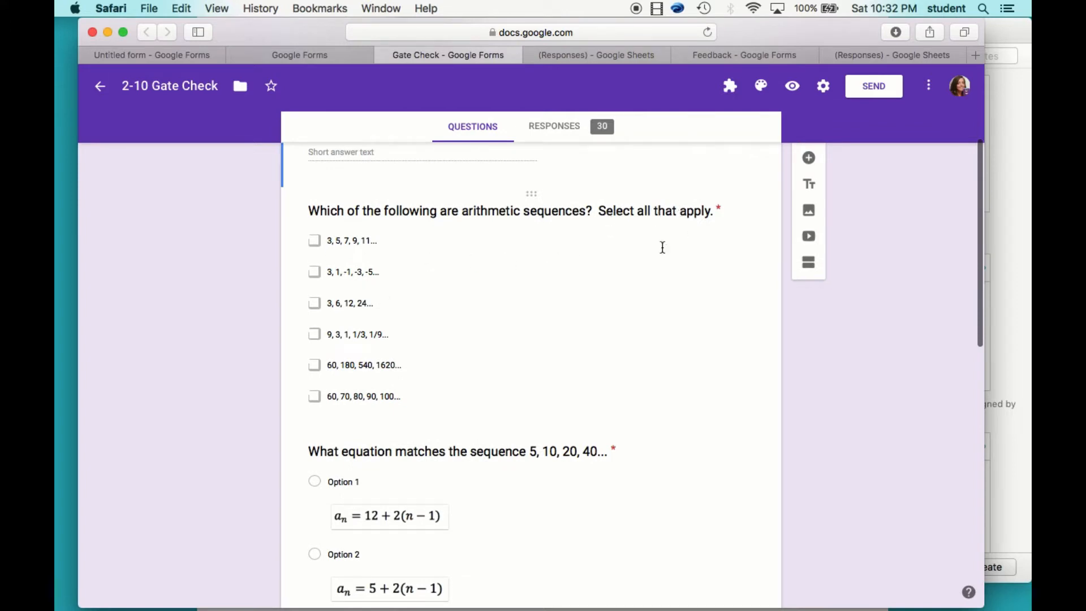
{"action": "scroll", "coordinate": [582, 340], "scroll_direction": "down", "scroll_amount": 1}
{"action": "scroll", "coordinate": [582, 339], "scroll_direction": "down", "scroll_amount": 7}
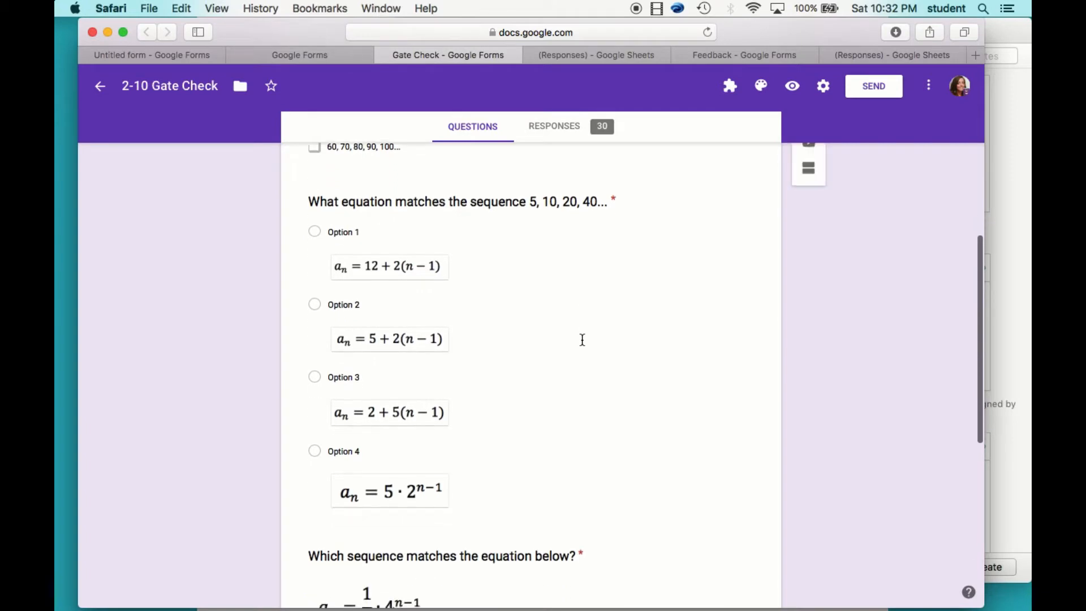
{"action": "scroll", "coordinate": [582, 339], "scroll_direction": "down", "scroll_amount": 10}
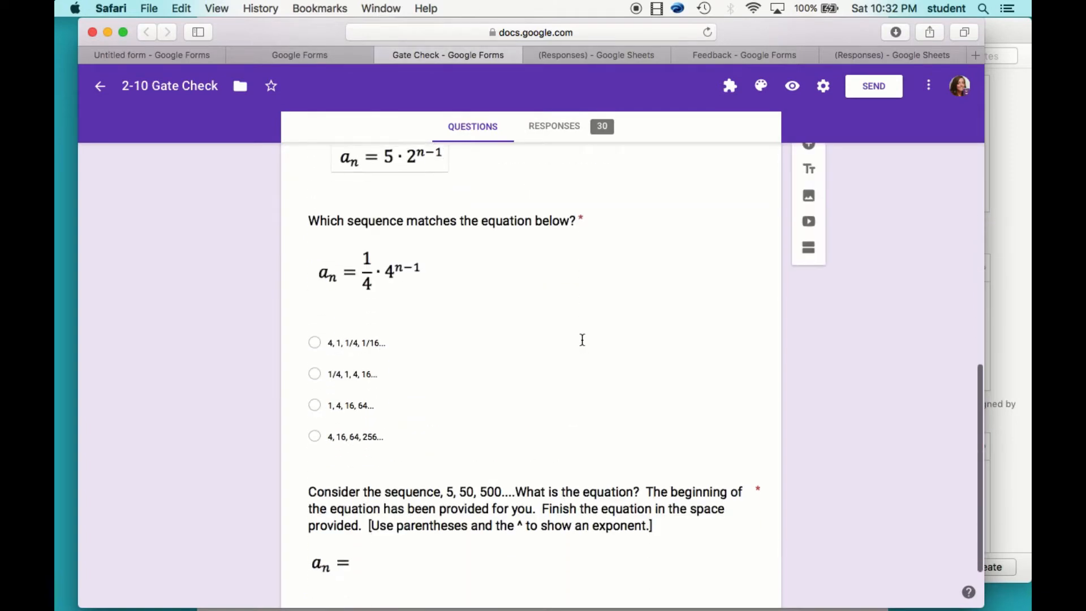
{"action": "scroll", "coordinate": [582, 339], "scroll_direction": "down", "scroll_amount": 3}
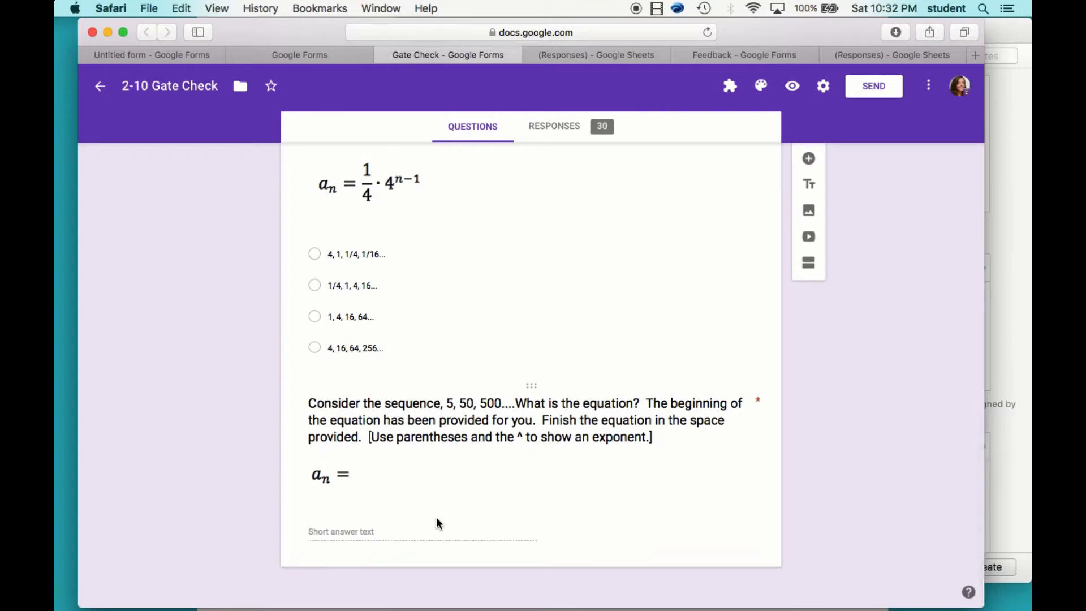
Check the form's quiz settings for grade release and what respondents can see, leaving them without saving.
{"action": "left_click", "coordinate": [824, 88]}
{"action": "left_click", "coordinate": [552, 160]}
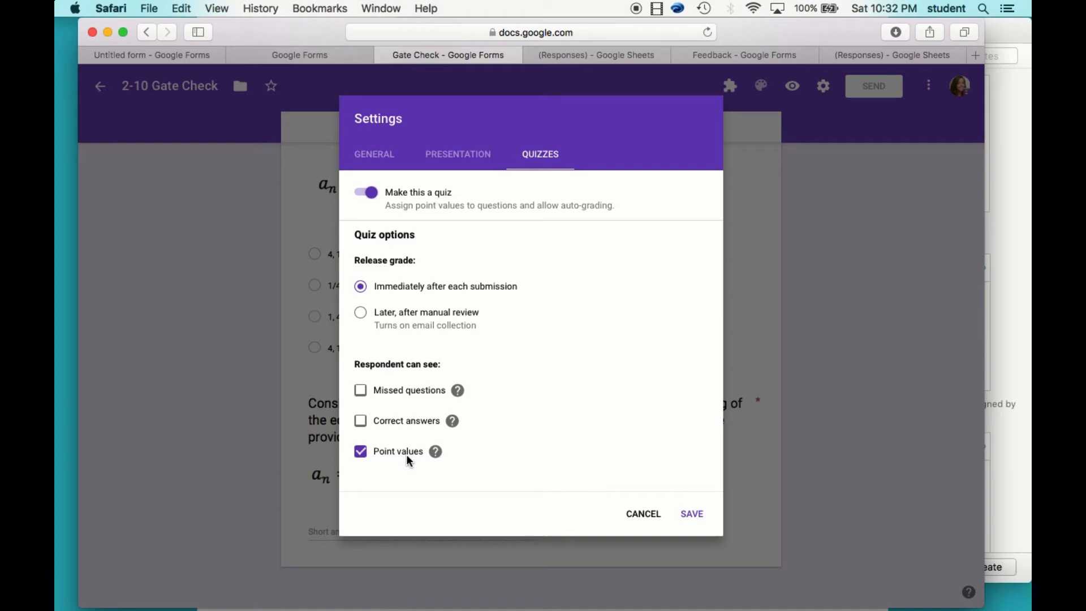
{"action": "left_click", "coordinate": [651, 517]}
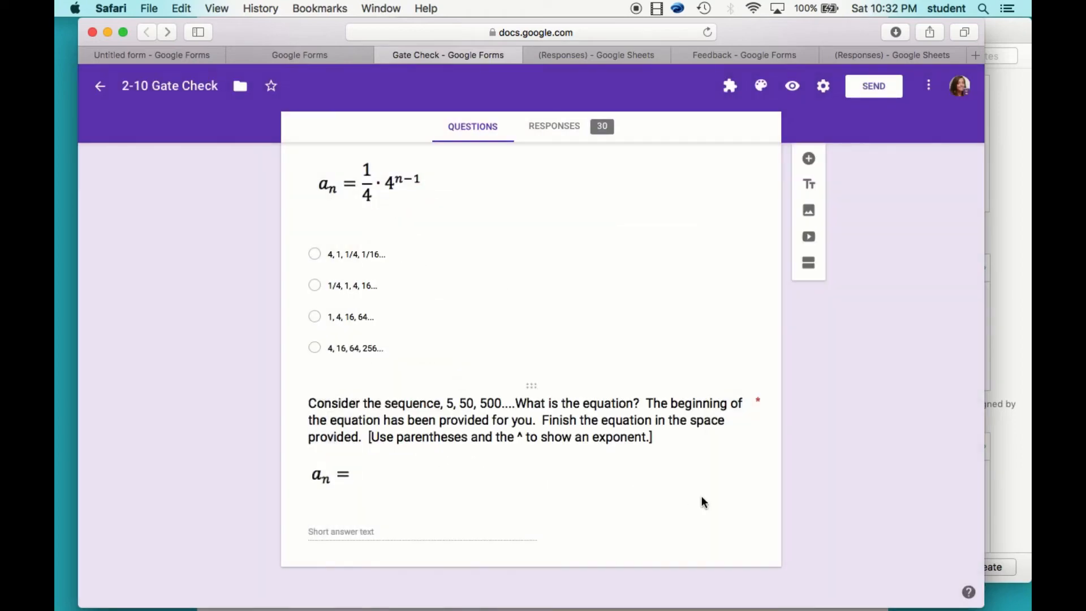
Examine the answer key and point value of the question asking which sequences are arithmetic.
{"action": "scroll", "coordinate": [778, 449], "scroll_direction": "up", "scroll_amount": 15}
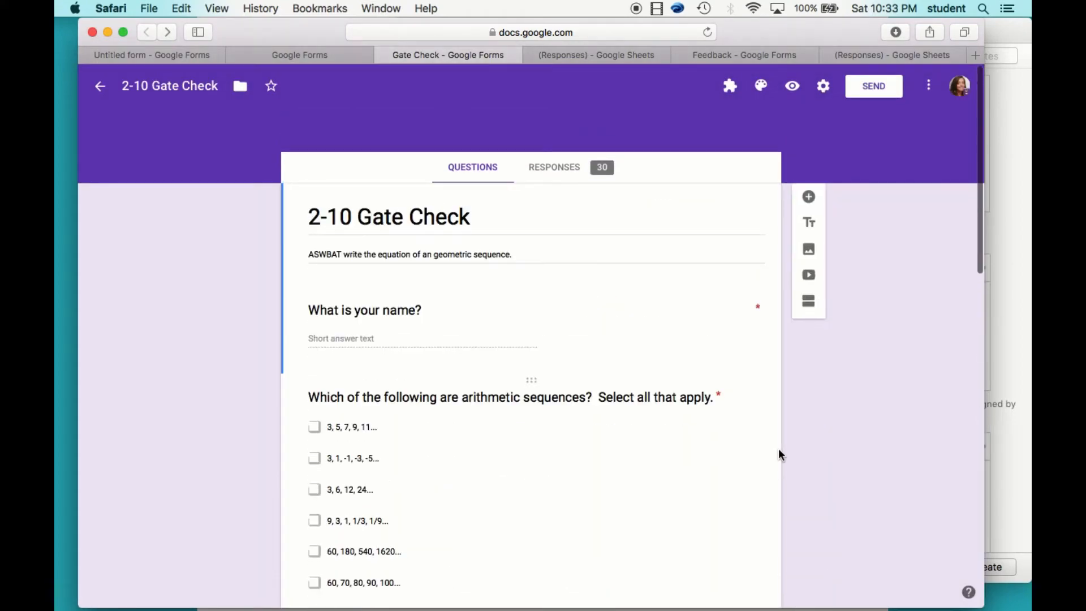
{"action": "scroll", "coordinate": [778, 450], "scroll_direction": "down", "scroll_amount": 3}
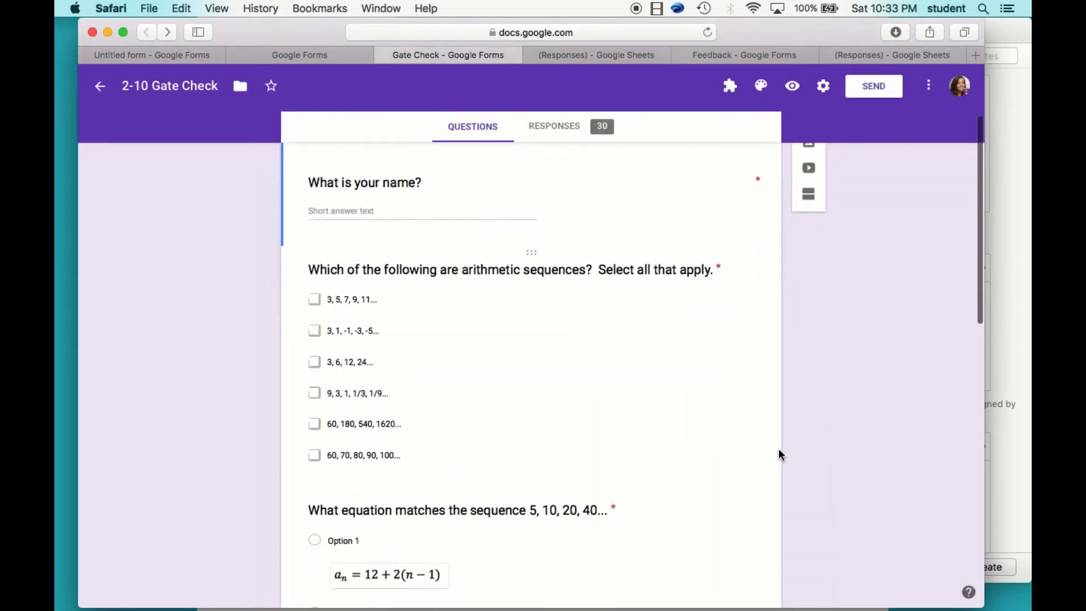
{"action": "left_click", "coordinate": [633, 267]}
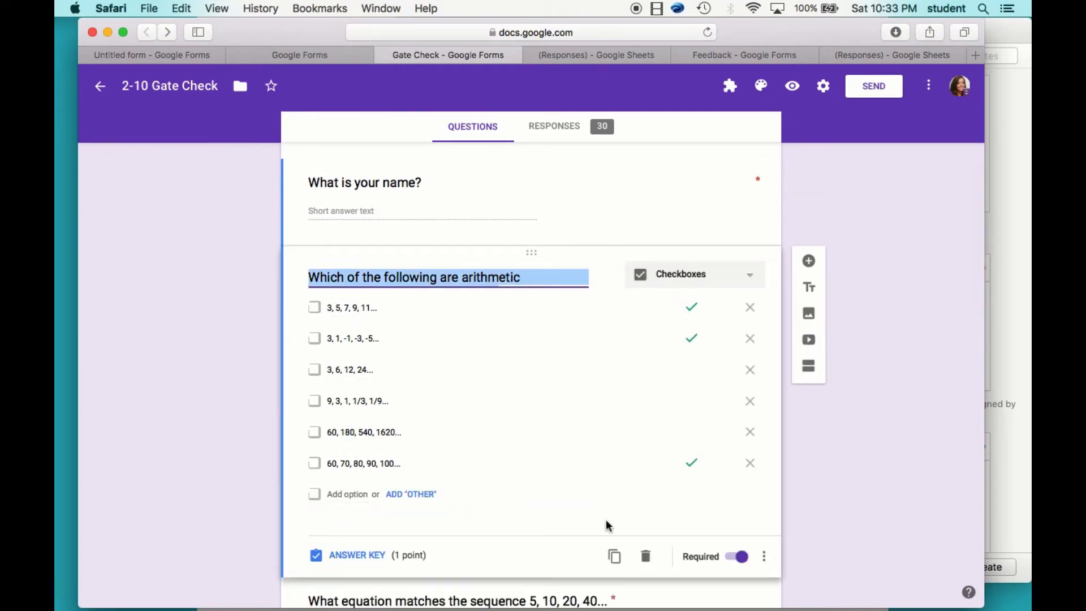
{"action": "left_click", "coordinate": [342, 555]}
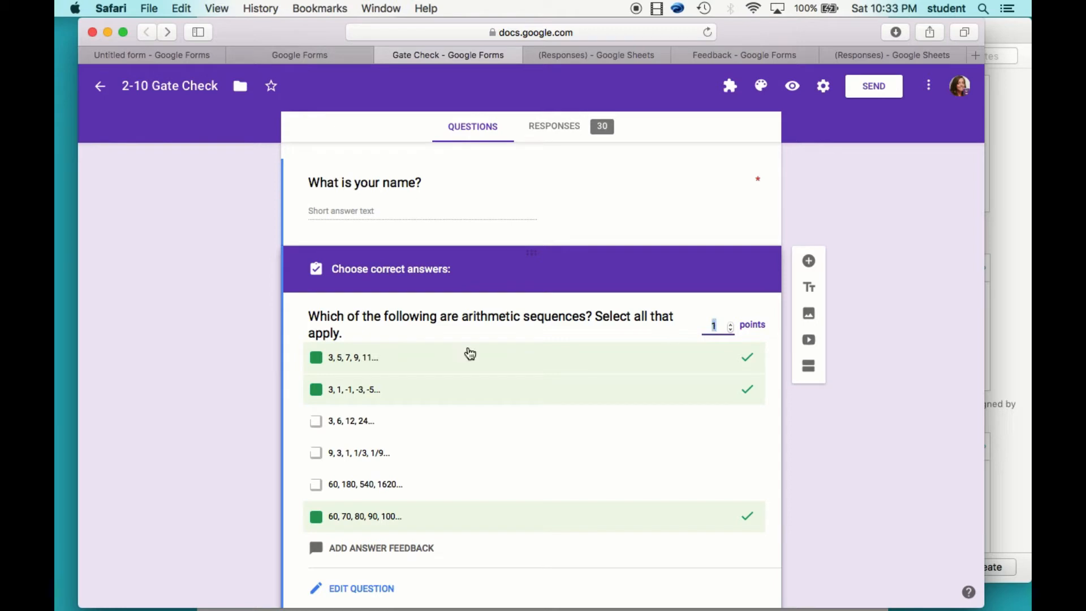
{"action": "left_click", "coordinate": [237, 396]}
Set the answer key of "What equation matches the sequence 5, 10, 20, 40..." to 1 point.
{"action": "scroll", "coordinate": [237, 399], "scroll_direction": "down", "scroll_amount": 2}
{"action": "scroll", "coordinate": [237, 394], "scroll_direction": "down", "scroll_amount": 6}
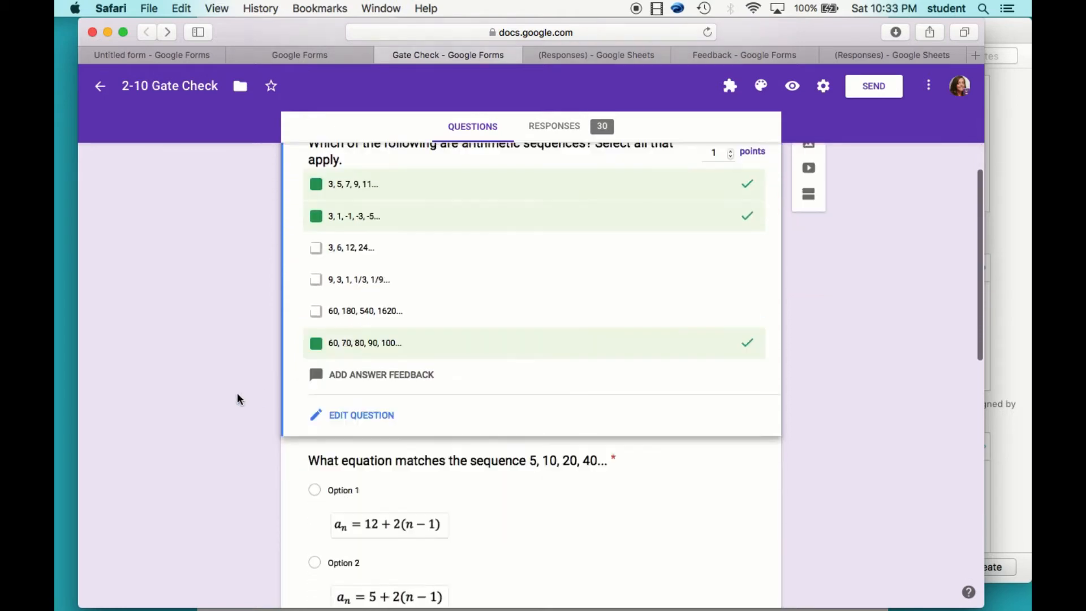
{"action": "scroll", "coordinate": [241, 399], "scroll_direction": "down", "scroll_amount": 2}
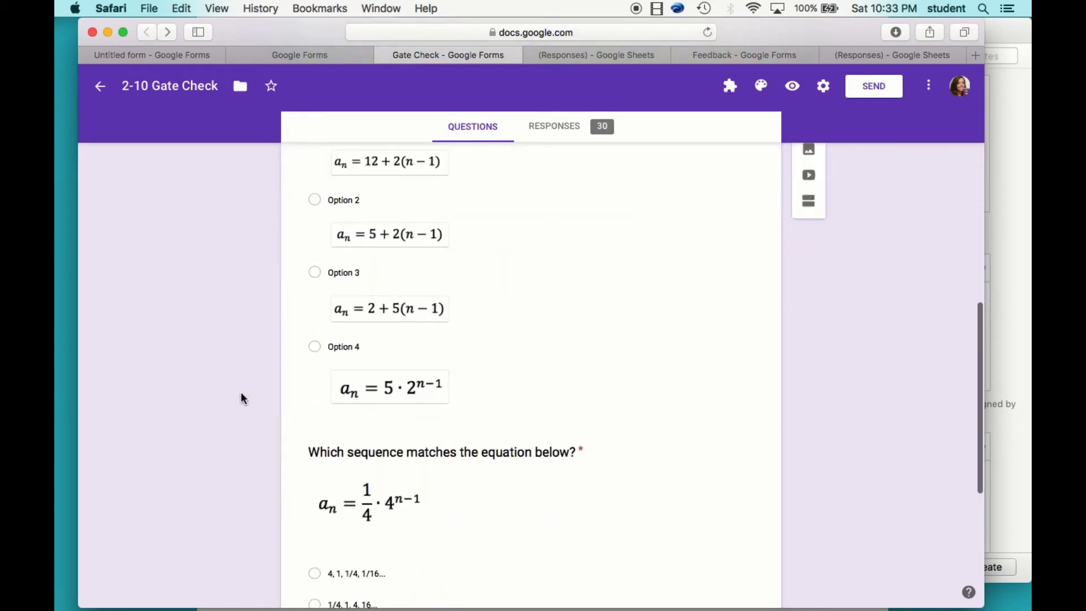
{"action": "left_click", "coordinate": [479, 320]}
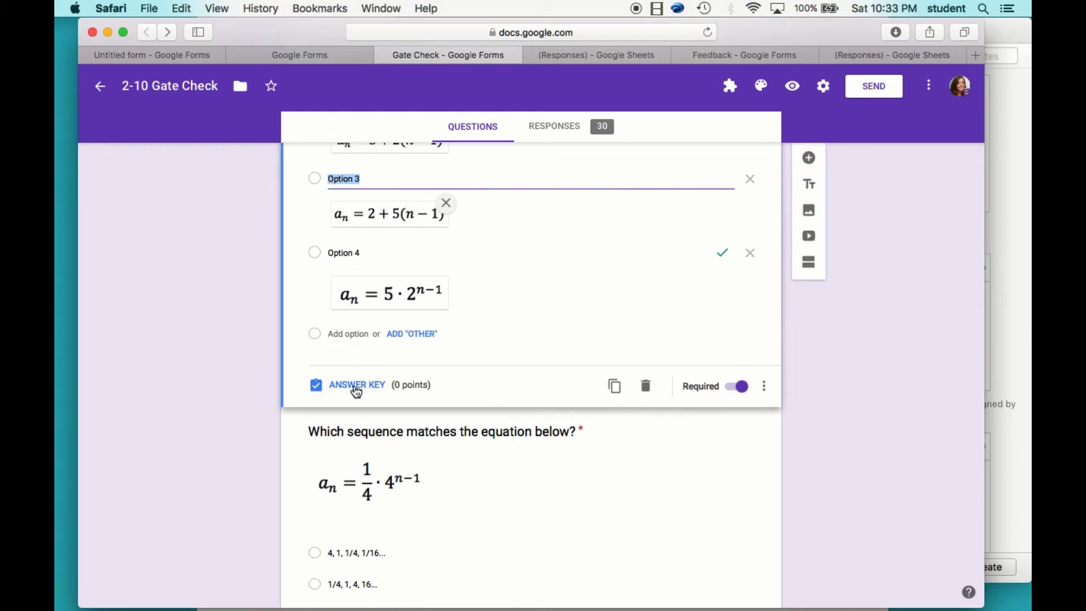
{"action": "left_click", "coordinate": [357, 385]}
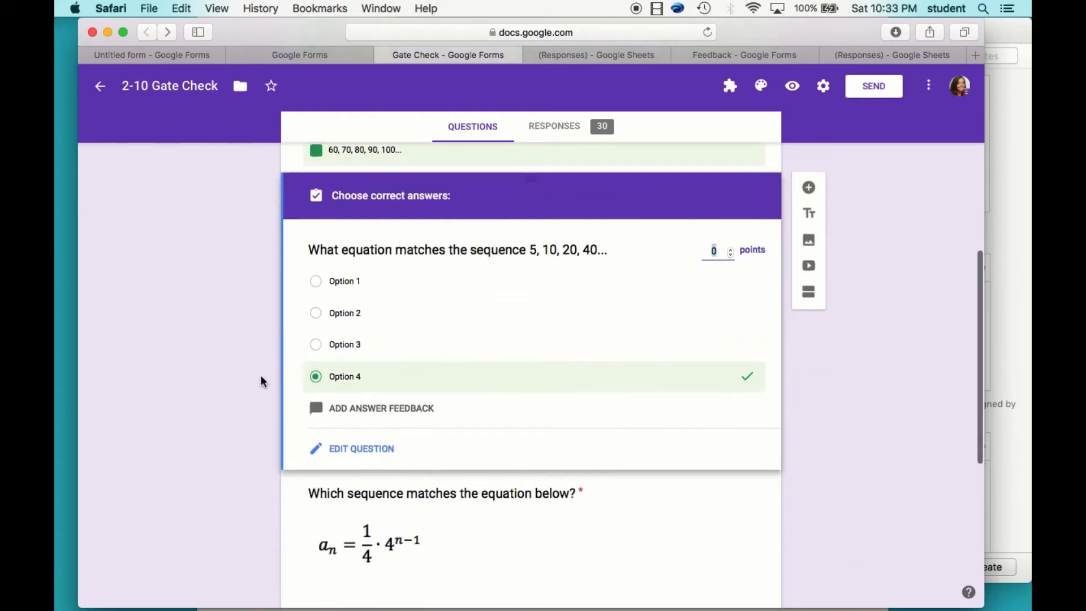
{"action": "left_click", "coordinate": [731, 252]}
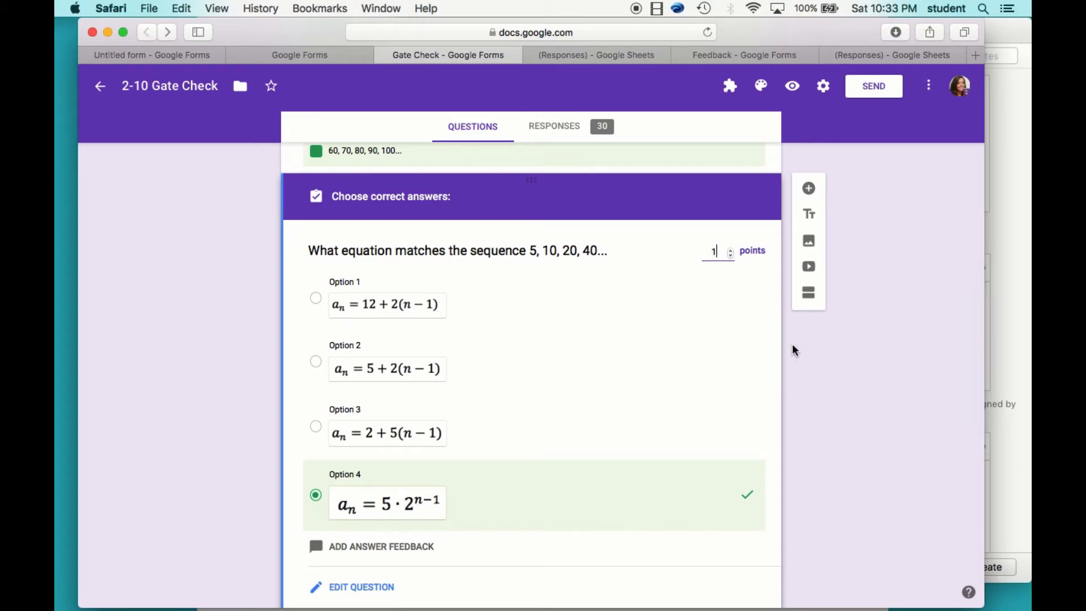
Examine the answer key and point value of the question "Which sequence matches the equation below?".
{"action": "scroll", "coordinate": [806, 368], "scroll_direction": "down", "scroll_amount": 3}
{"action": "scroll", "coordinate": [806, 375], "scroll_direction": "down", "scroll_amount": 8}
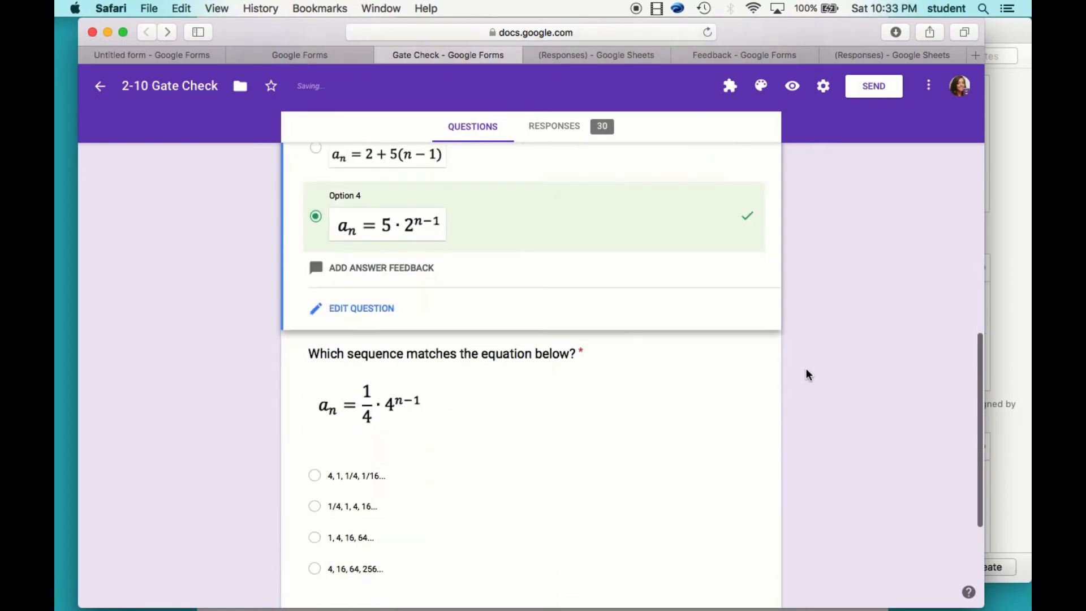
{"action": "left_click", "coordinate": [655, 343]}
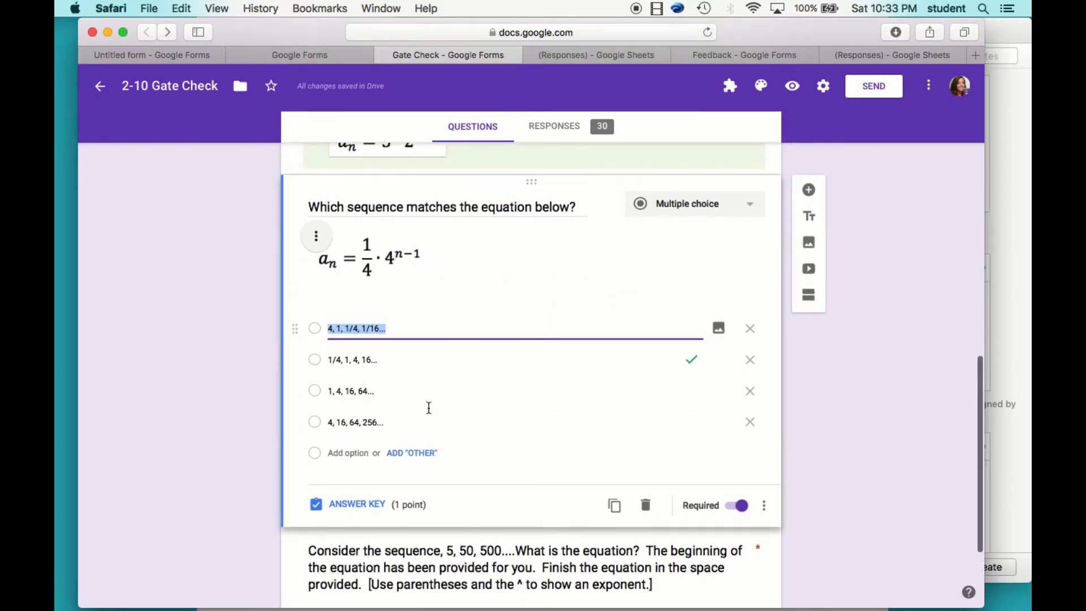
{"action": "left_click", "coordinate": [347, 505]}
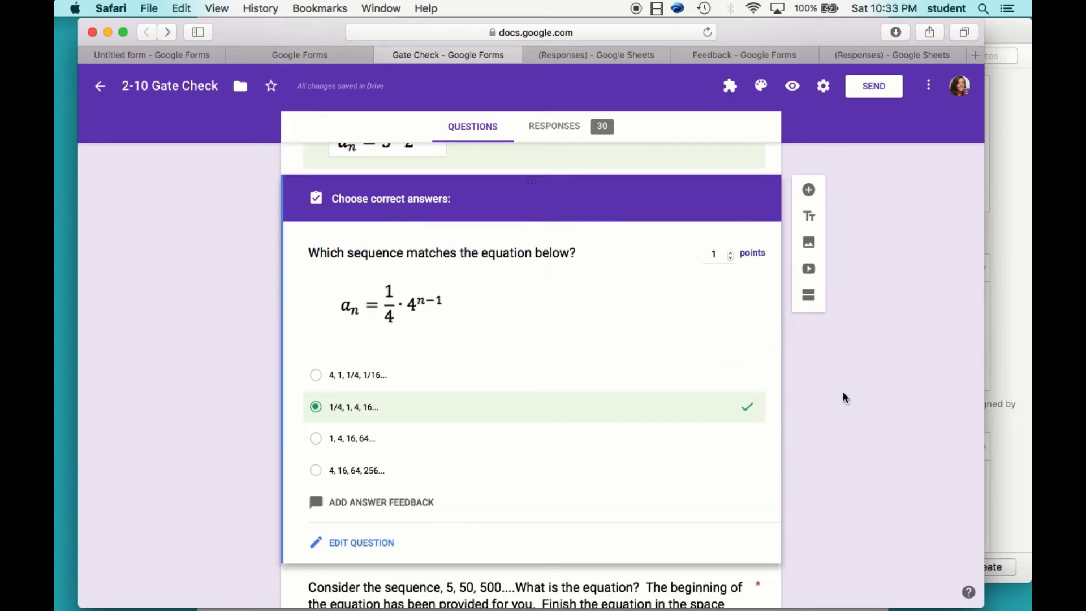
Examine the accepted correct answers and point value of the short-answer question on the sequence 5, 50, 500.
{"action": "scroll", "coordinate": [843, 393], "scroll_direction": "down", "scroll_amount": 5}
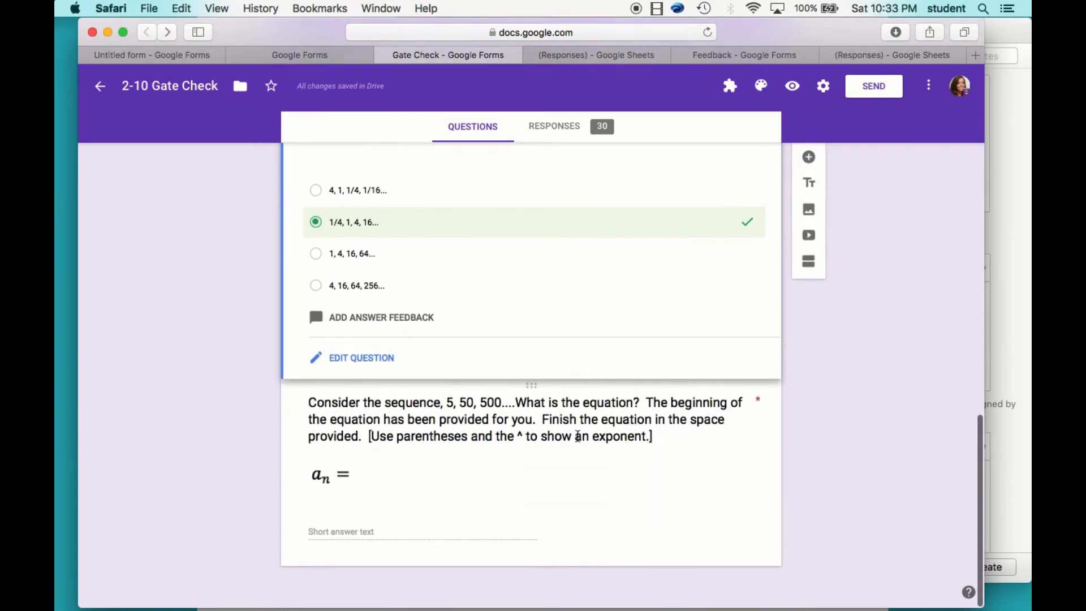
{"action": "left_click", "coordinate": [572, 446]}
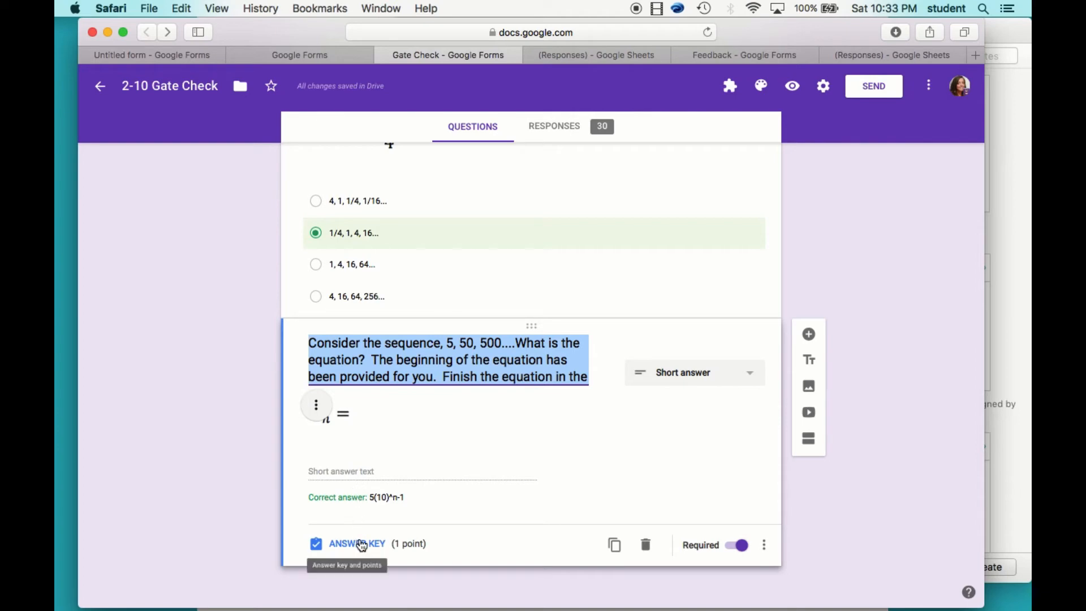
{"action": "left_click", "coordinate": [361, 545]}
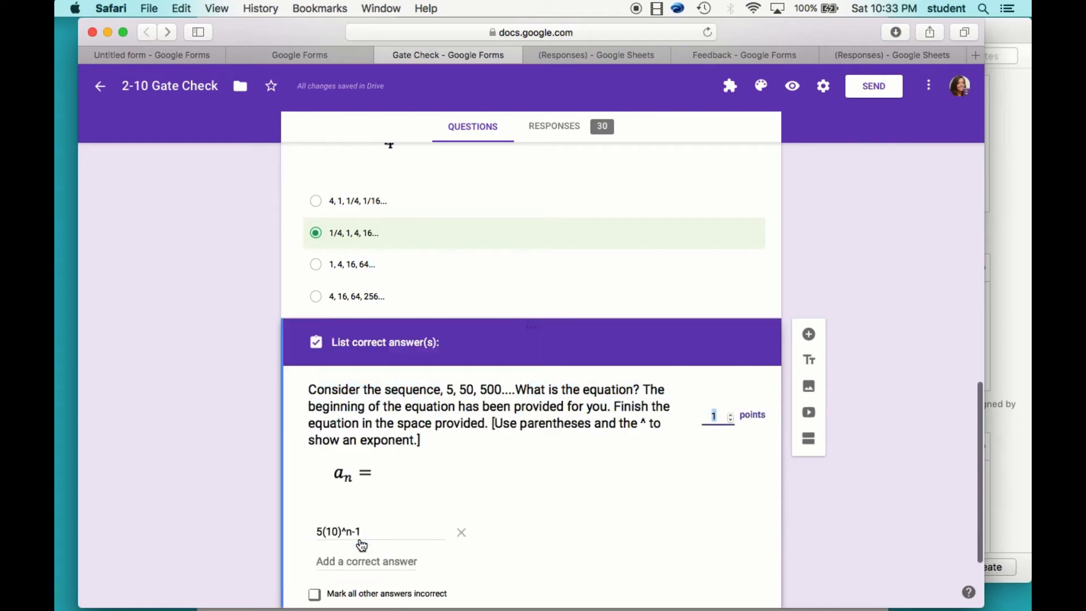
{"action": "scroll", "coordinate": [361, 544], "scroll_direction": "down", "scroll_amount": 3}
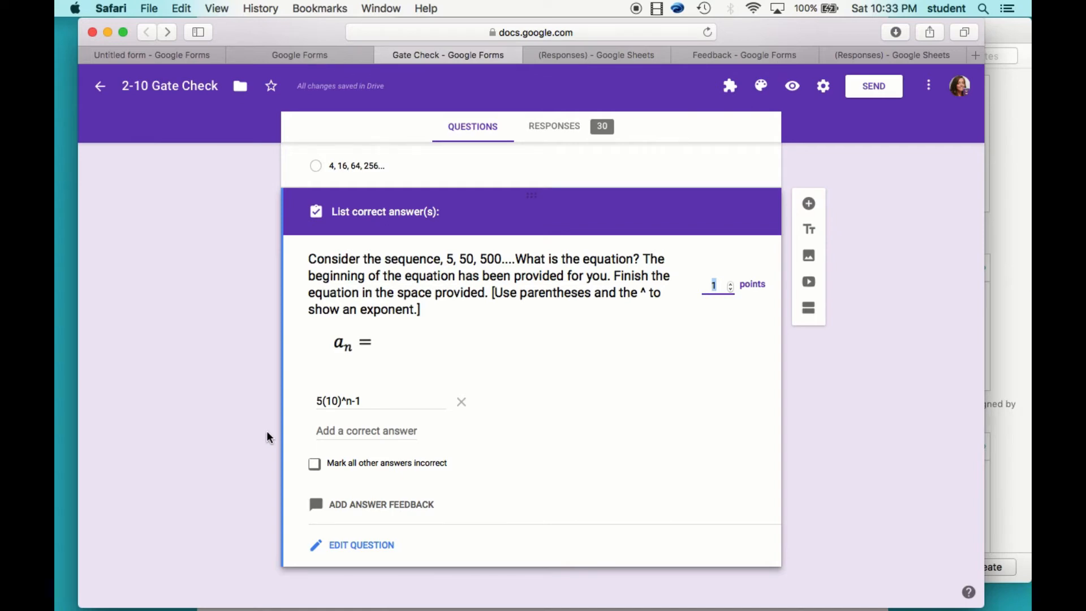
Review the 2-10 Gate Check response summary, including insights and per-question charts, and view the linked responses spreadsheet.
{"action": "left_click", "coordinate": [574, 137]}
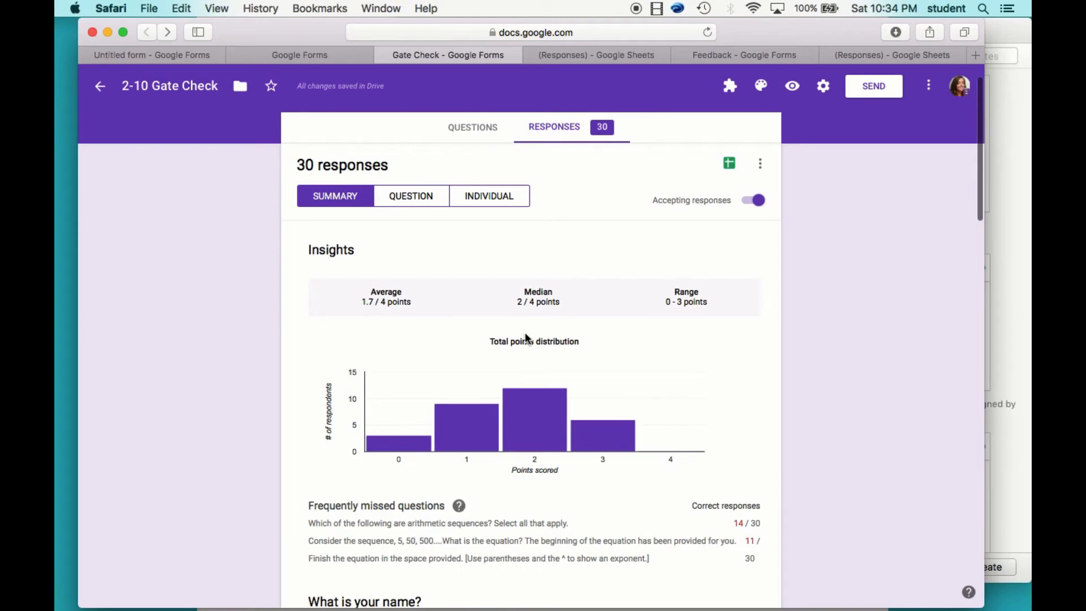
{"action": "scroll", "coordinate": [526, 334], "scroll_direction": "down", "scroll_amount": 1}
{"action": "scroll", "coordinate": [630, 305], "scroll_direction": "up", "scroll_amount": 2}
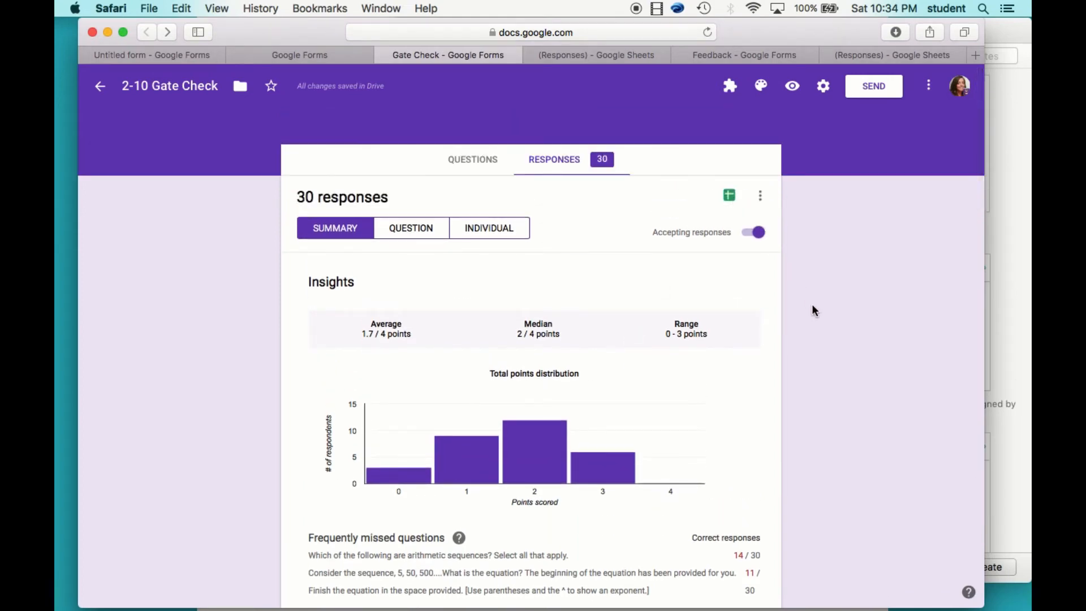
{"action": "scroll", "coordinate": [813, 308], "scroll_direction": "down", "scroll_amount": 10}
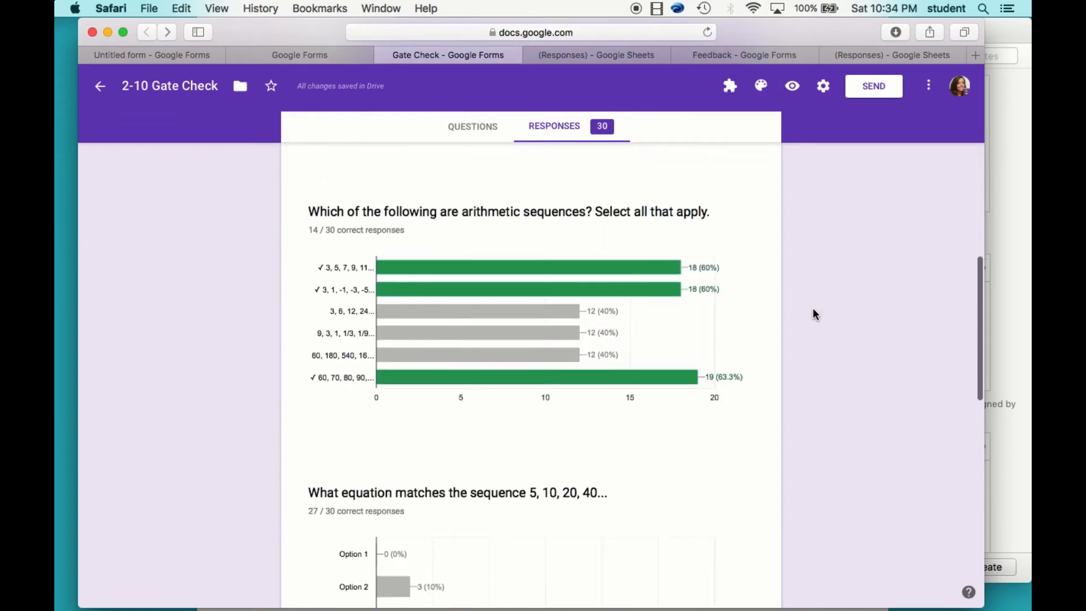
{"action": "scroll", "coordinate": [813, 308], "scroll_direction": "up", "scroll_amount": 15}
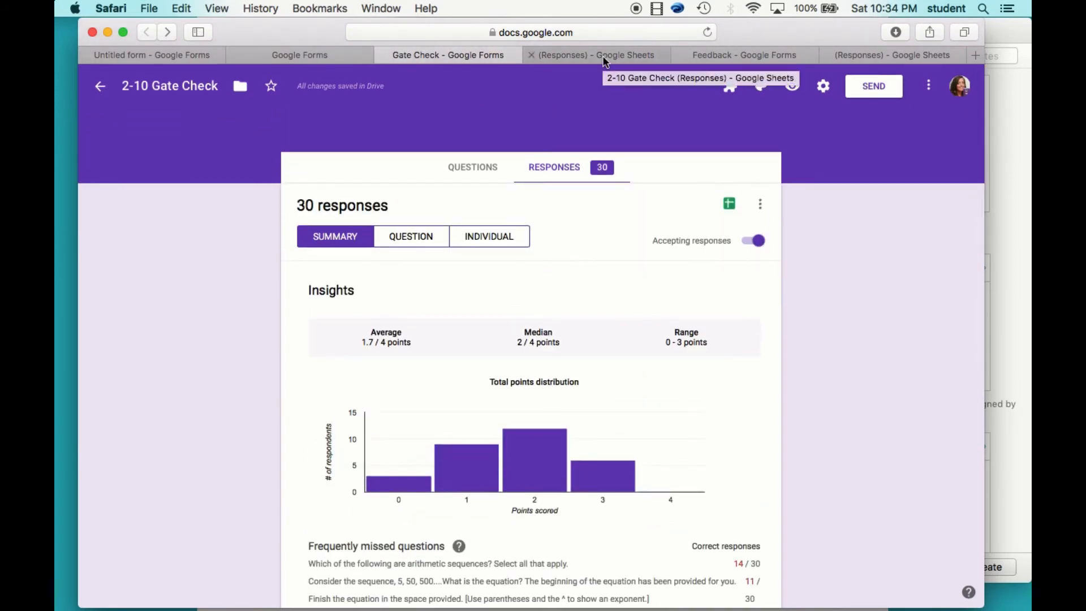
{"action": "left_click", "coordinate": [603, 56]}
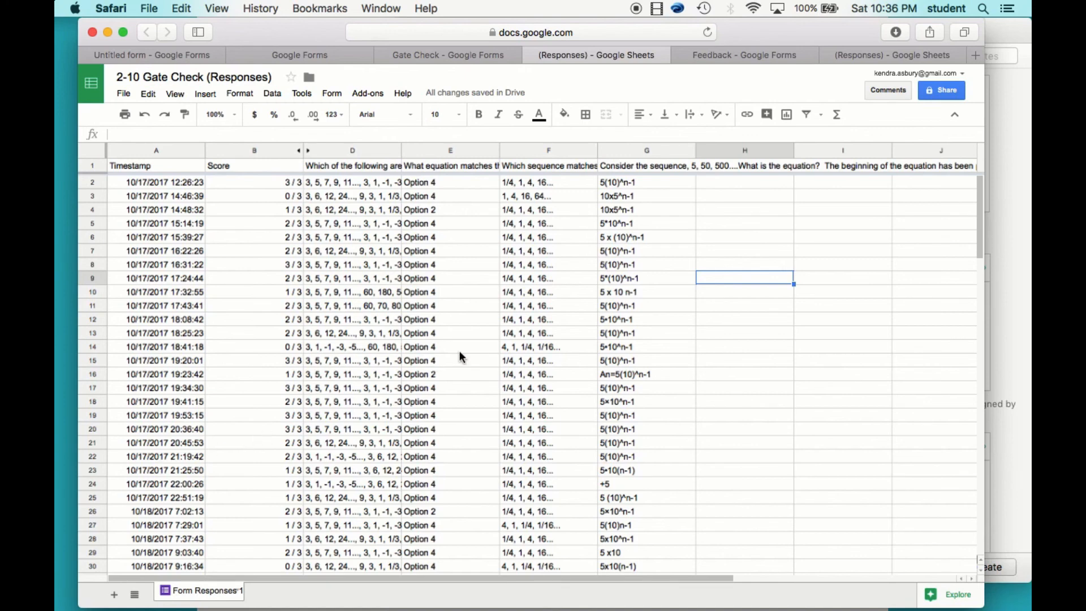
Switch to the Lesson 3-12 Feedback form and review its questions, from the video clarity rating to the optional feedback field.
{"action": "left_click", "coordinate": [731, 55]}
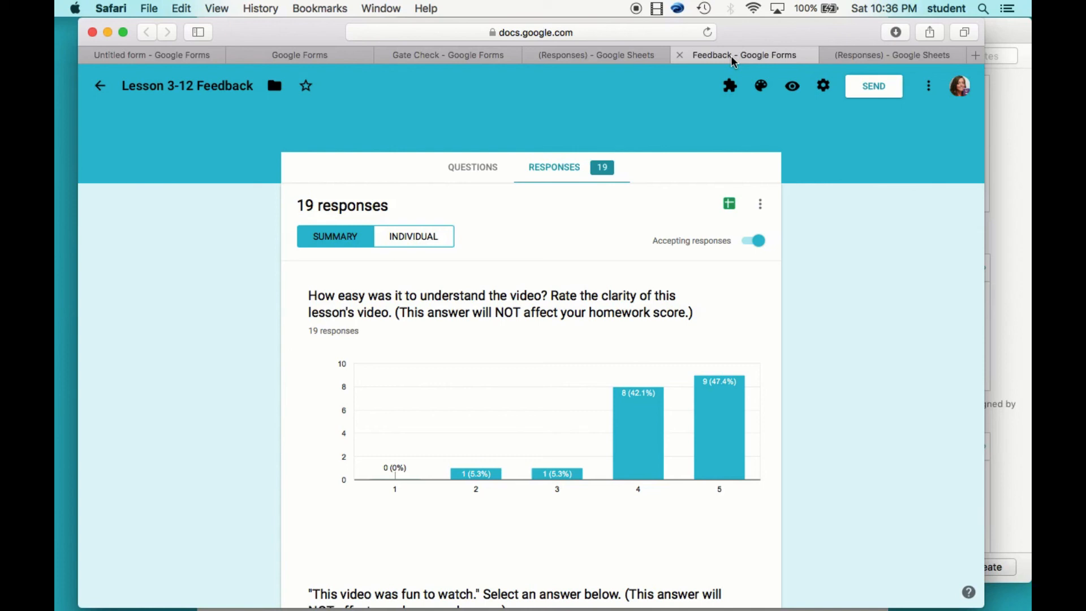
{"action": "left_click", "coordinate": [474, 170]}
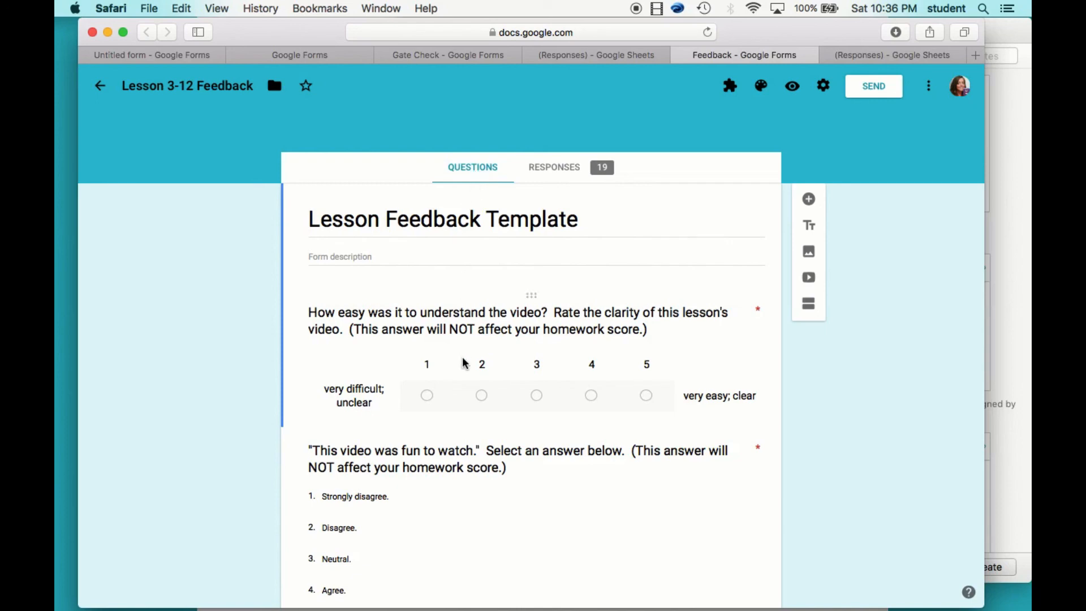
{"action": "scroll", "coordinate": [463, 362], "scroll_direction": "down", "scroll_amount": 2}
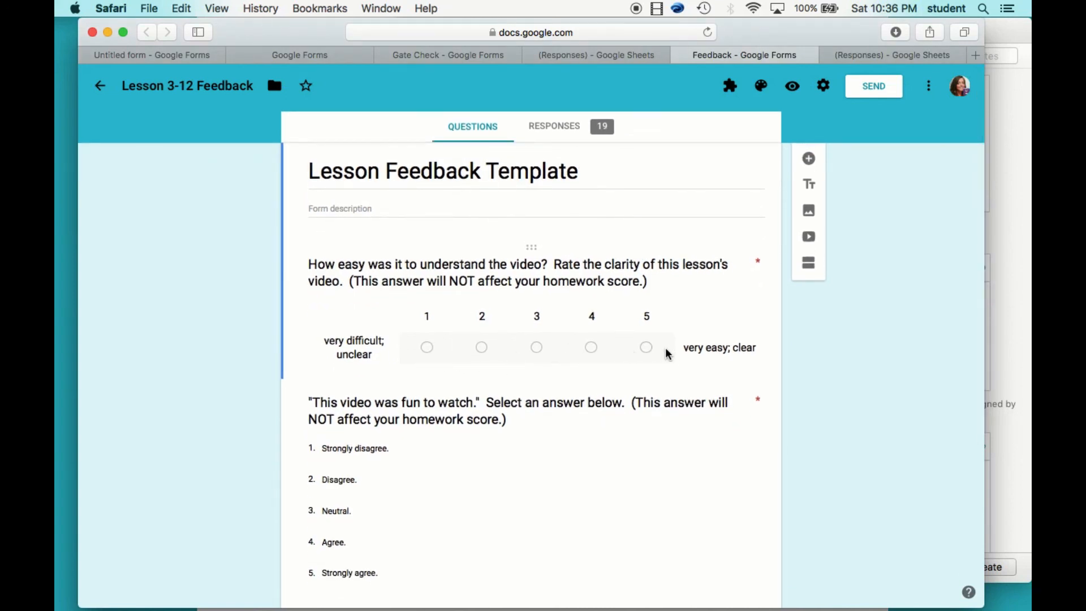
{"action": "scroll", "coordinate": [453, 374], "scroll_direction": "down", "scroll_amount": 4}
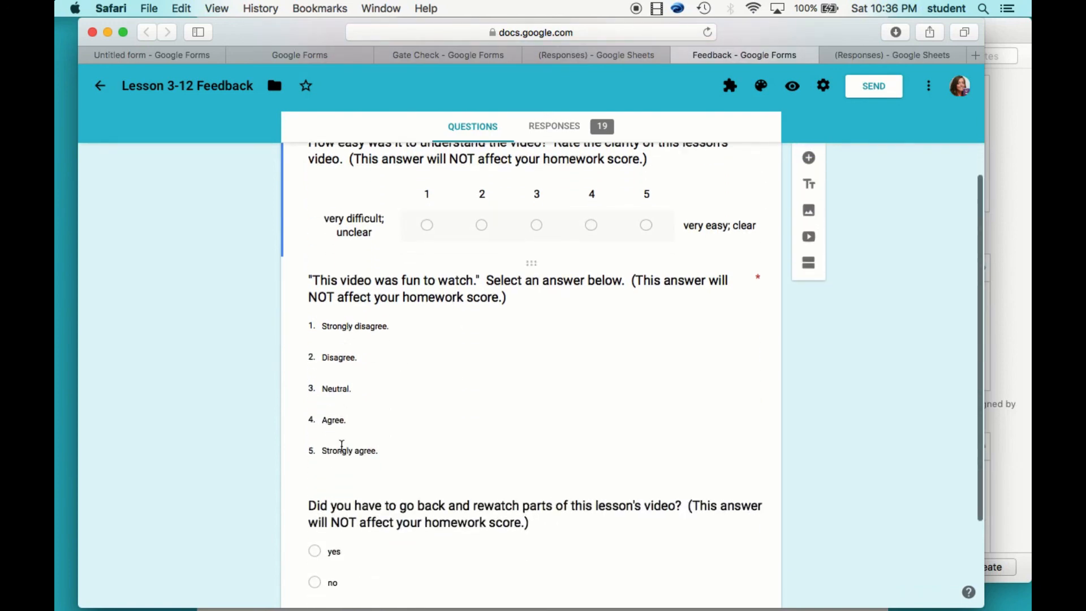
{"action": "scroll", "coordinate": [341, 435], "scroll_direction": "down", "scroll_amount": 4}
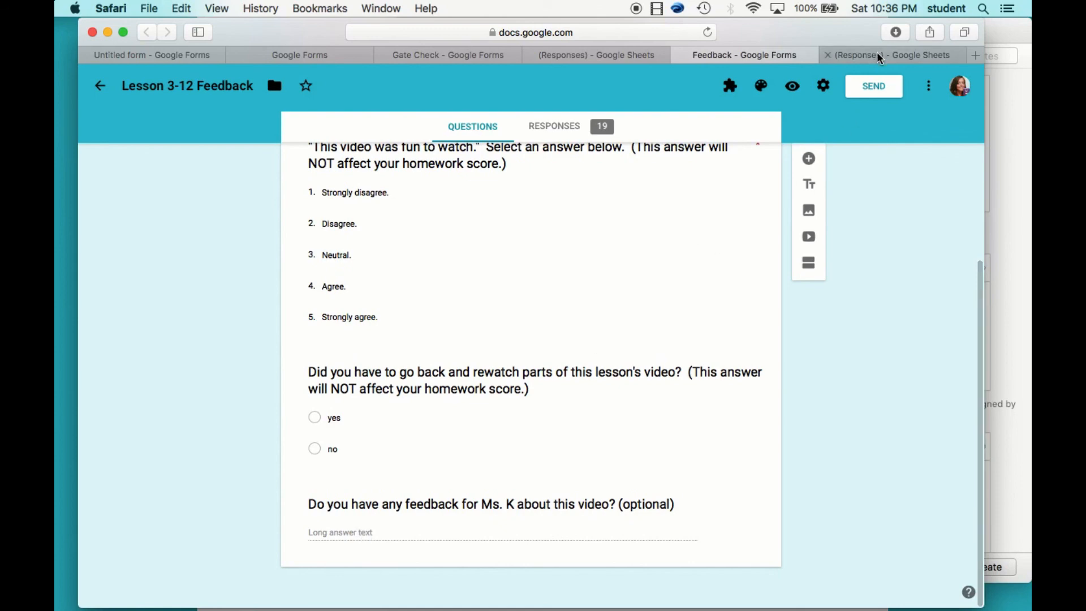
View the response summary of the Lesson 3-12 Feedback form and its responses spreadsheet.
{"action": "left_click", "coordinate": [566, 126]}
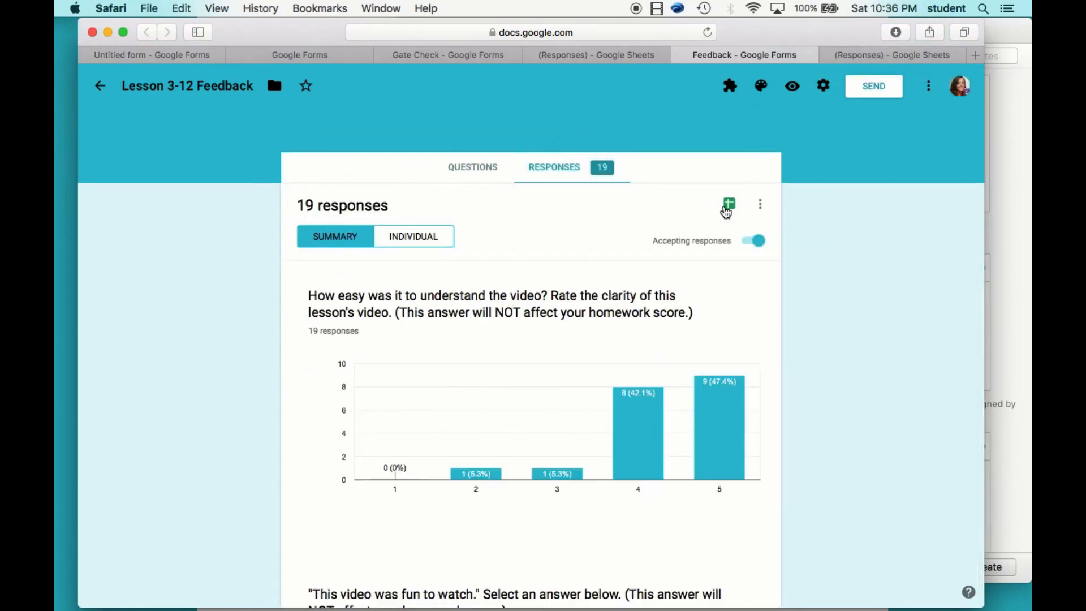
{"action": "left_click", "coordinate": [861, 54]}
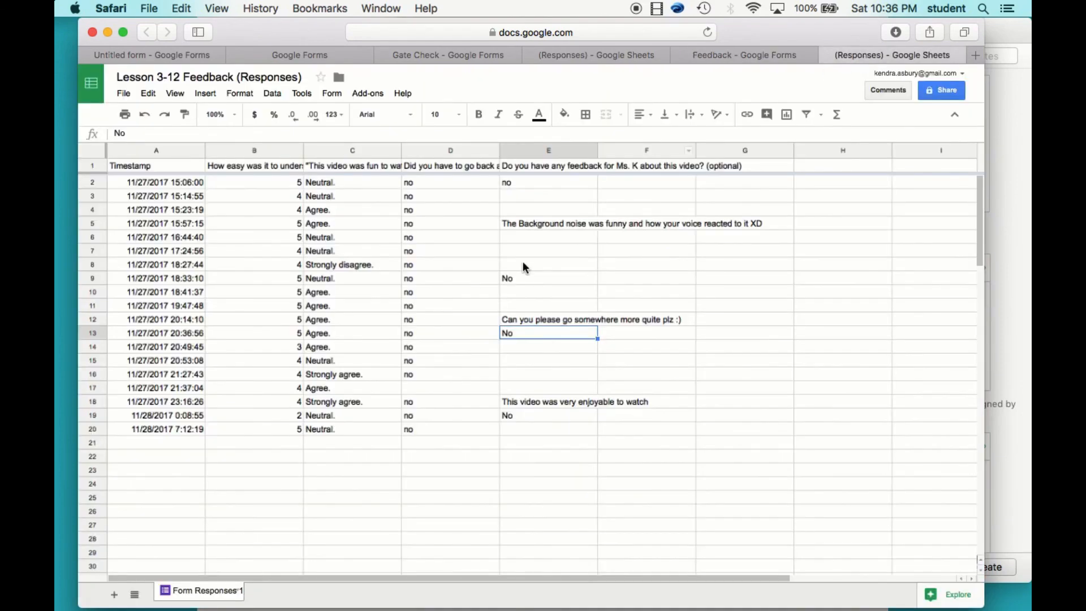